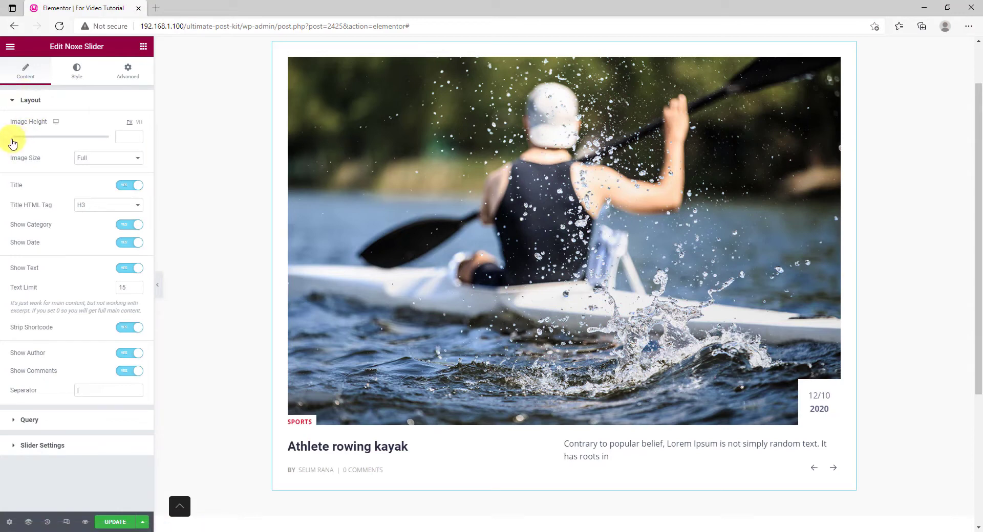
# Step: Set the slider's image height to 550 px and look over the available image sizes
pyautogui.moveTo(13, 143); pyautogui.dragTo(52, 148)
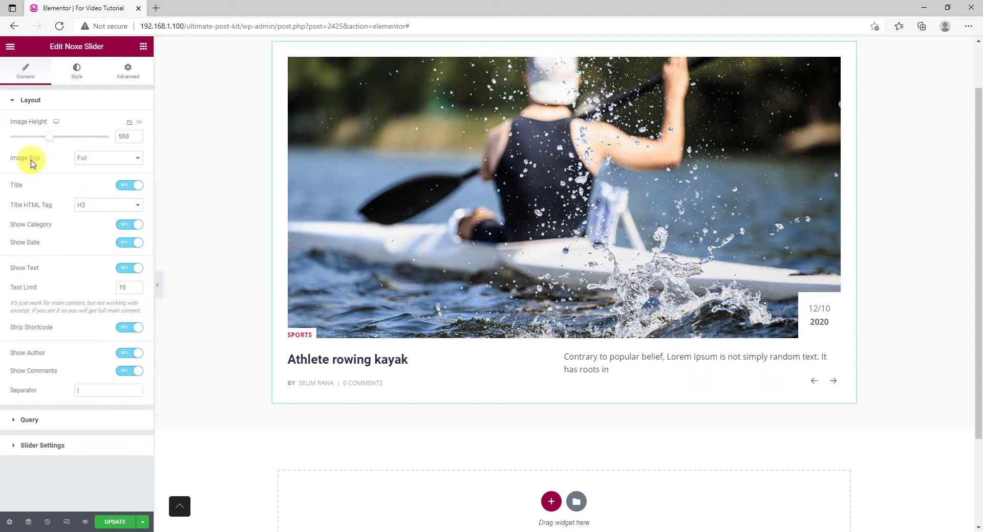
pyautogui.click(100, 160)
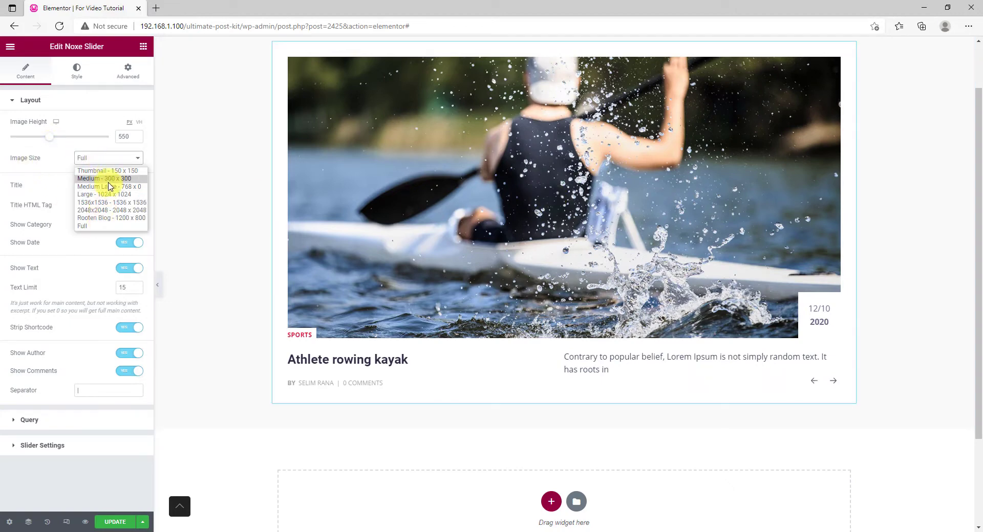
pyautogui.click(60, 150)
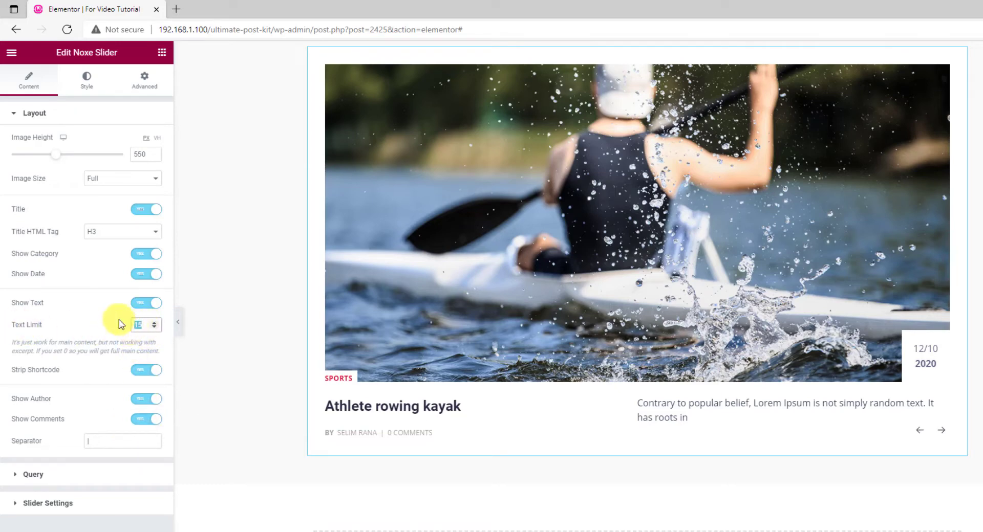
# Step: Turn the date display off and back on for the slider posts
pyautogui.click(148, 275)
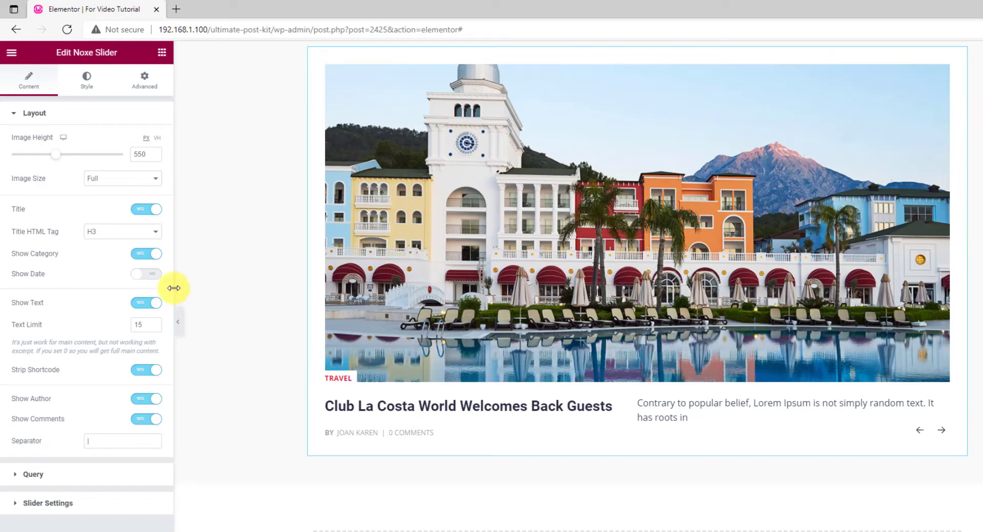
pyautogui.click(153, 276)
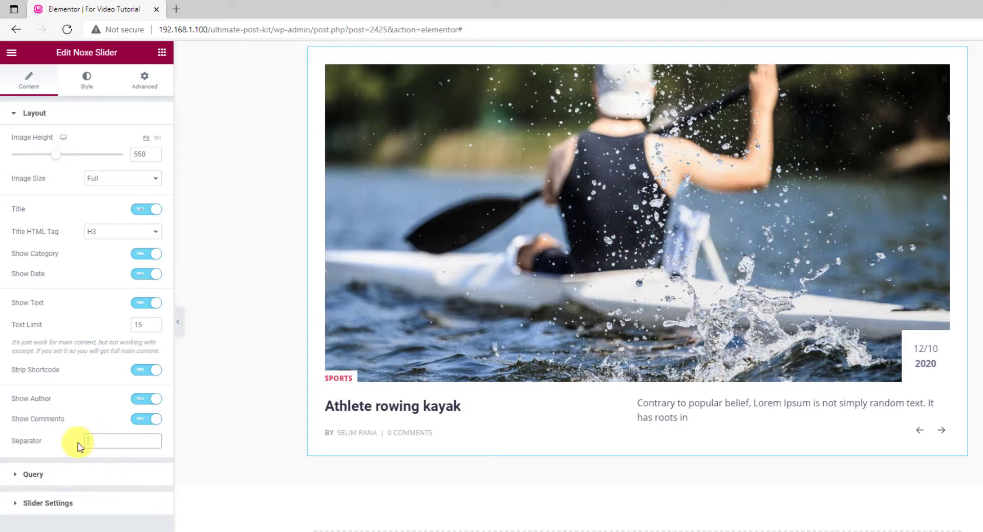
# Step: Set the query's item limit to 5 and include posts by the term Categories: Sports
pyautogui.click(45, 479)
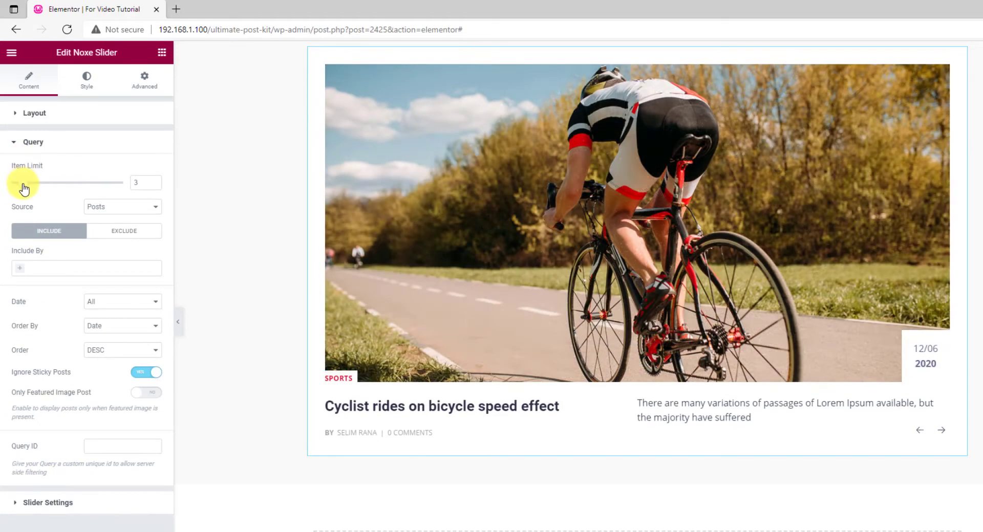
pyautogui.moveTo(24, 189); pyautogui.dragTo(31, 188)
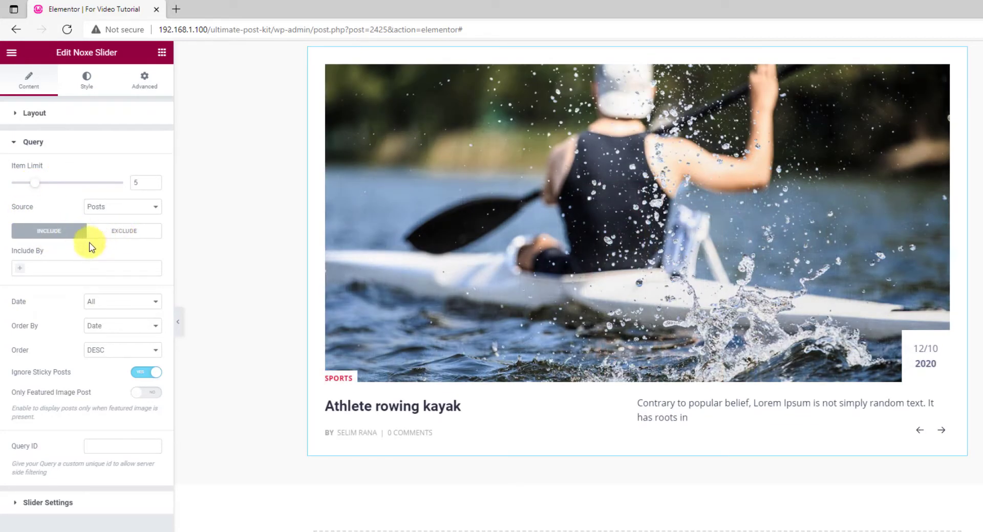
pyautogui.click(20, 271)
pyautogui.click(23, 281)
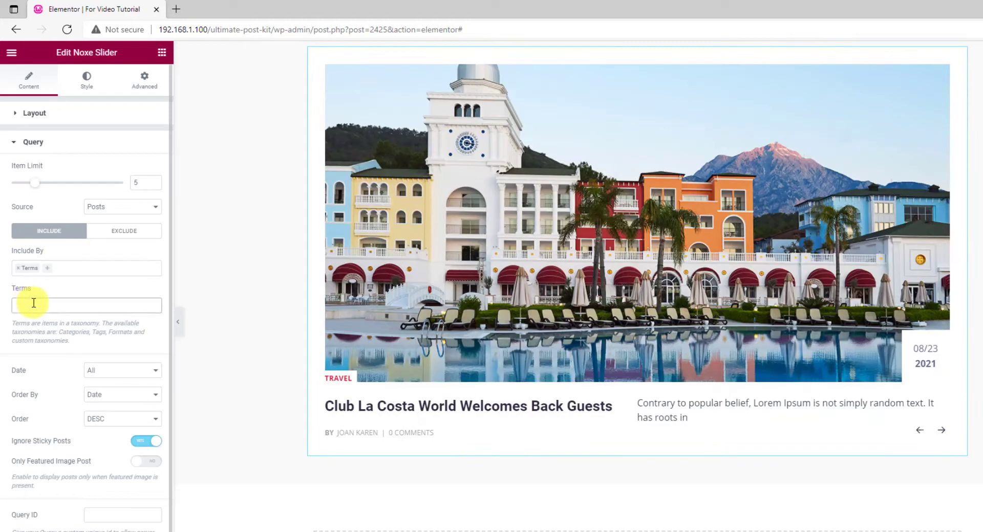
pyautogui.click(29, 305)
pyautogui.write('sports')
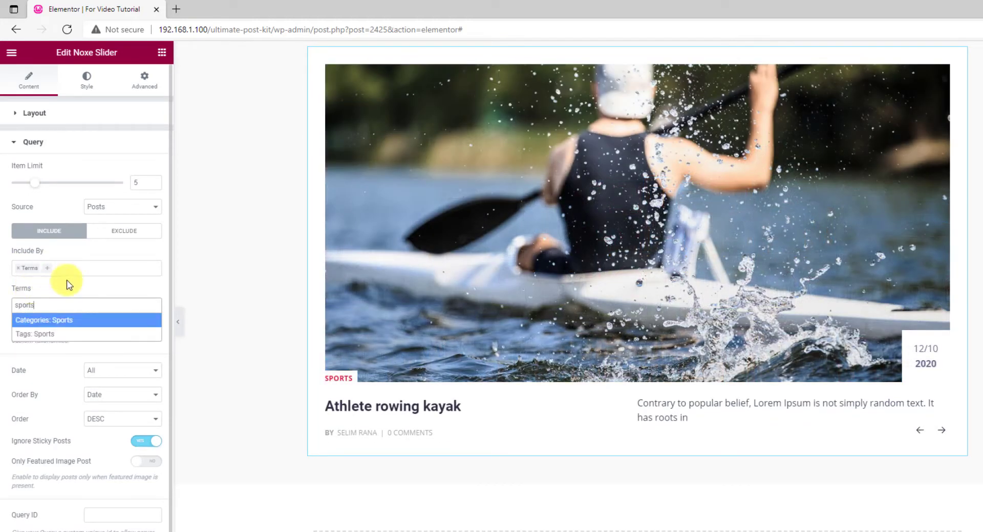
pyautogui.click(73, 323)
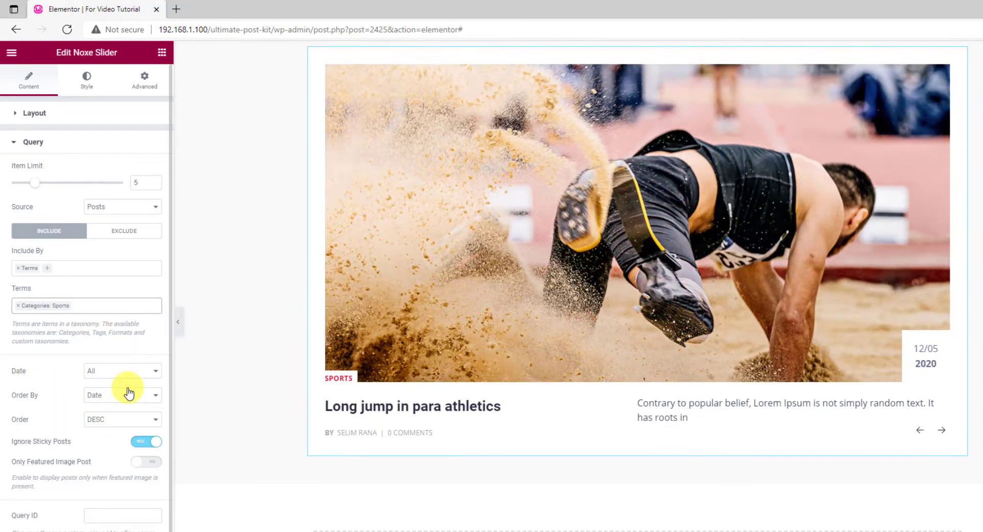
# Step: Open the Slider Settings to examine the autoplay, loop and animation speed options
pyautogui.scroll(-1, 127, 393)
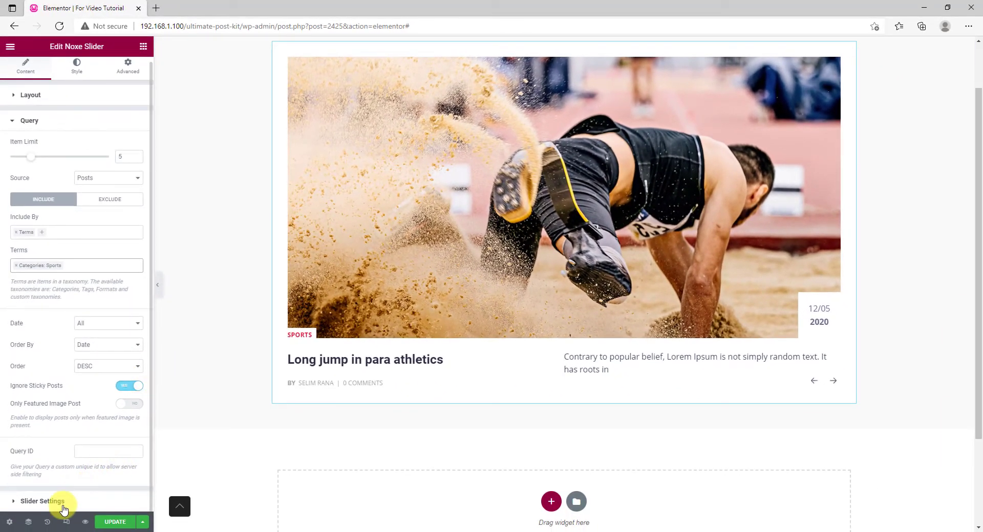
pyautogui.click(62, 503)
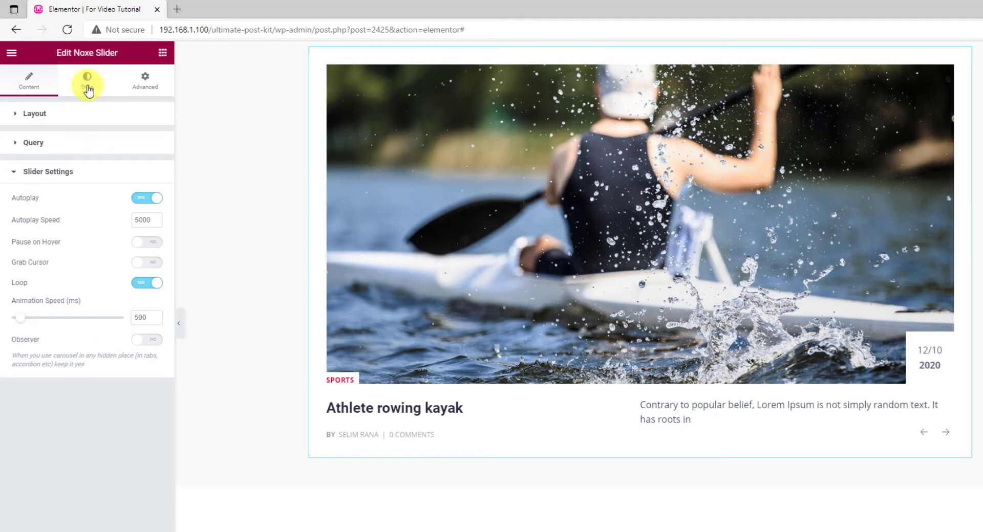
# Step: Give the slider items a Classic background with the color #2B2D42
pyautogui.click(88, 89)
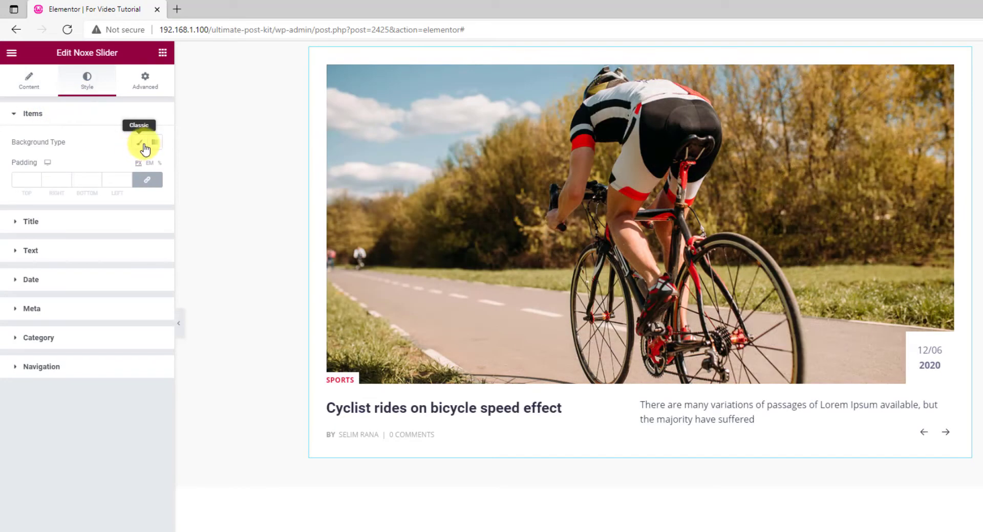
pyautogui.click(139, 143)
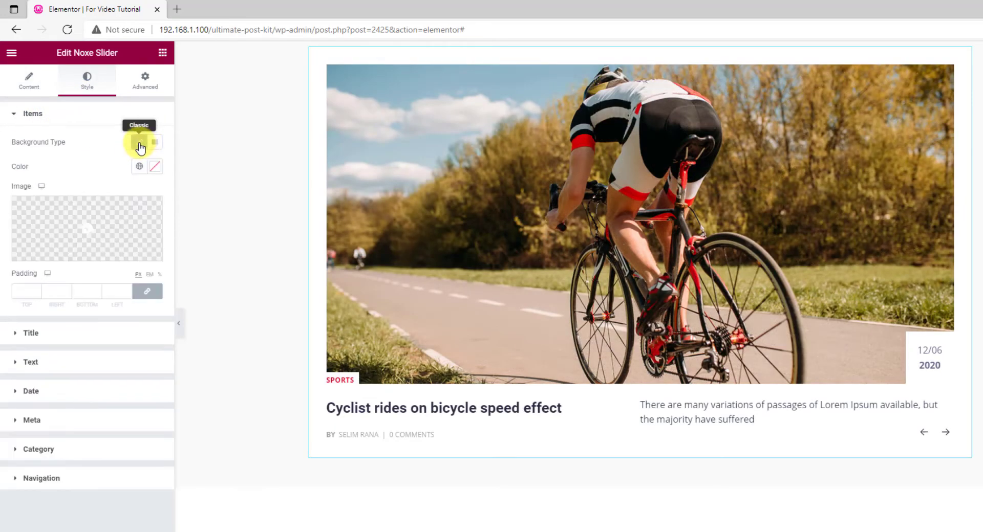
pyautogui.click(154, 166)
pyautogui.write('#2B2D42')
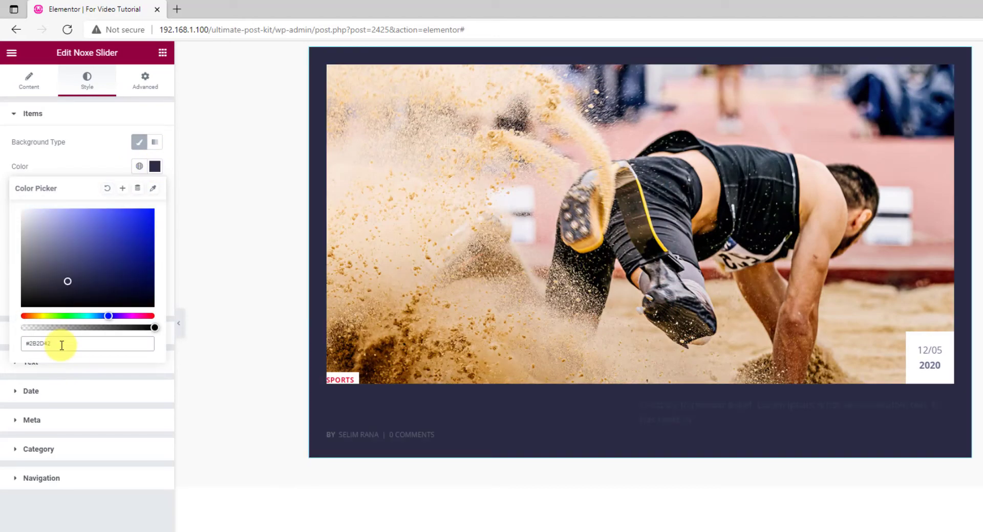
pyautogui.click(100, 170)
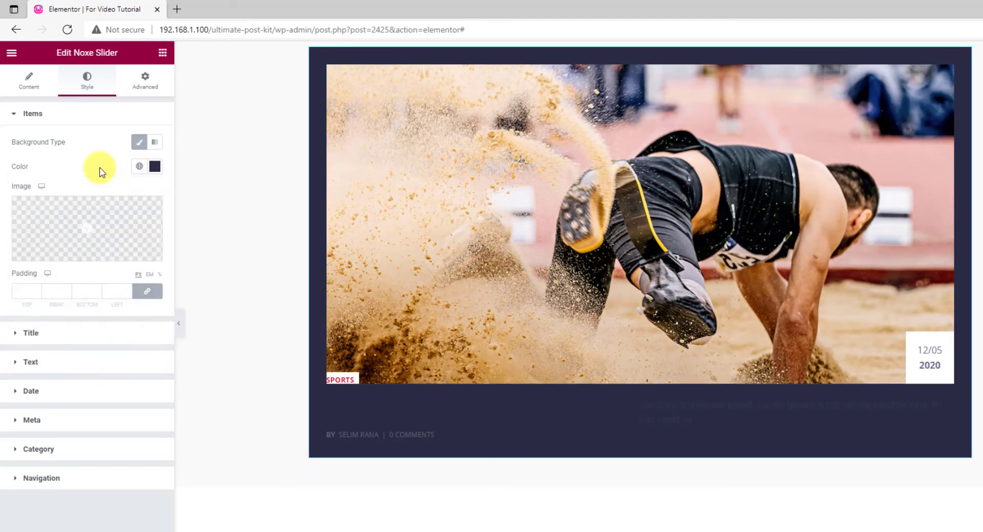
# Step: Set the slider items' padding to 60 px on all four sides
pyautogui.click(25, 292)
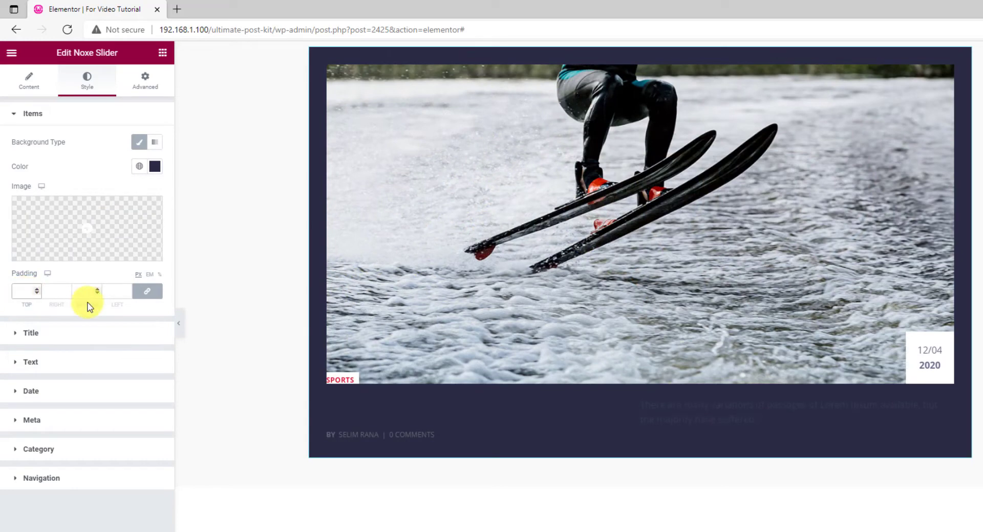
pyautogui.write('60')
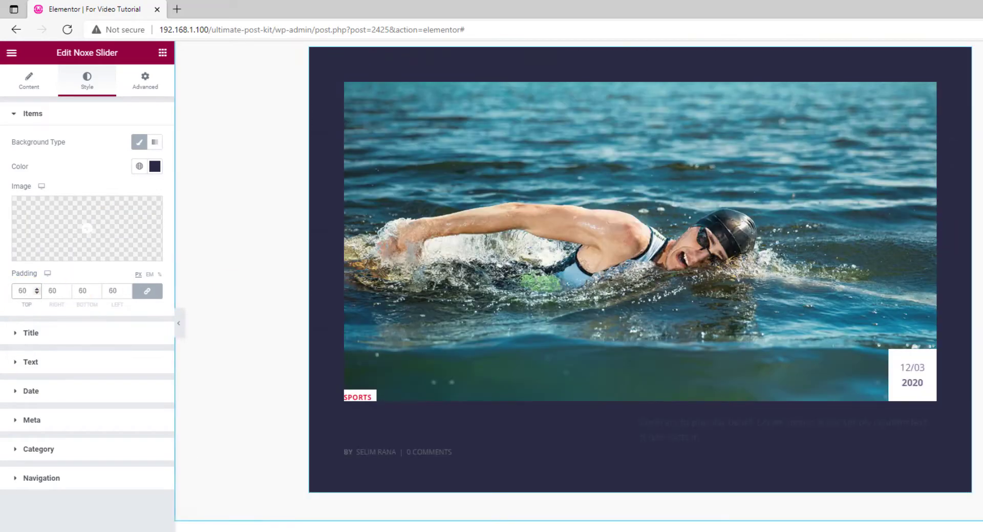
pyautogui.scroll(-1, 319, 293)
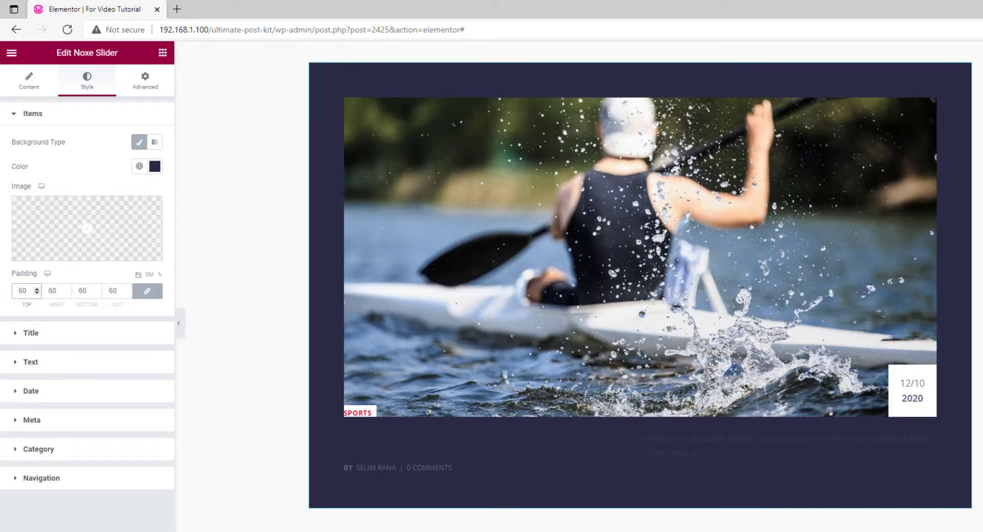
# Step: Set the post title's color to white, #FFFFFF
pyautogui.moveTo(152, 243)
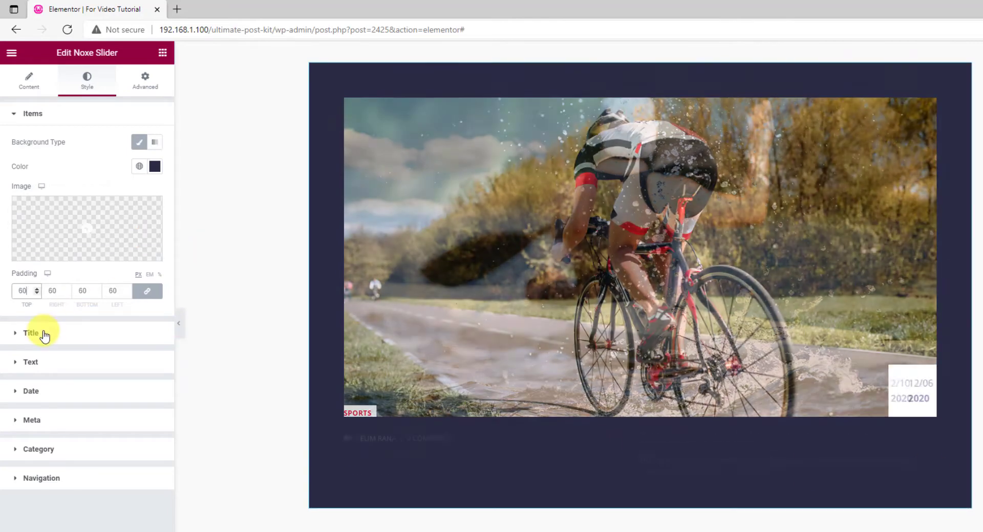
pyautogui.click(40, 333)
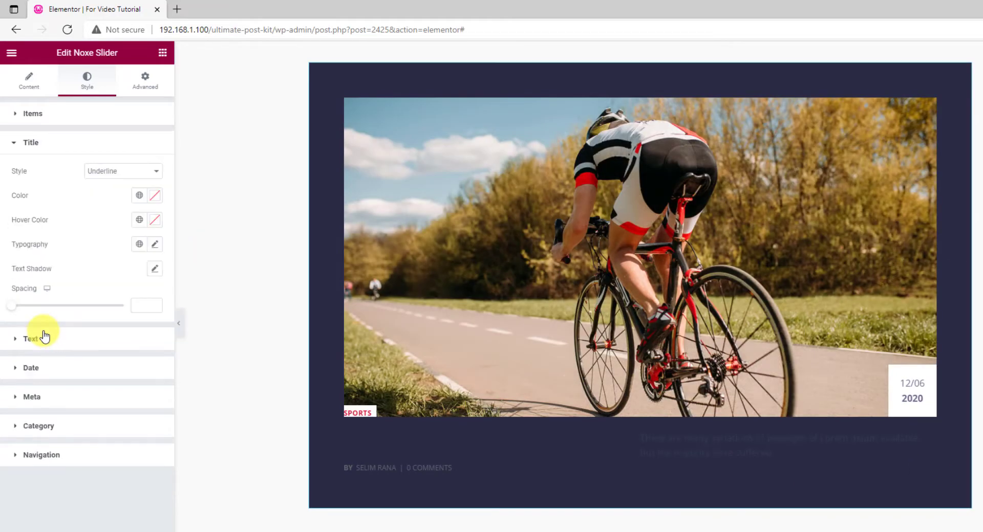
pyautogui.click(155, 197)
pyautogui.moveTo(77, 259); pyautogui.dragTo(5, 231)
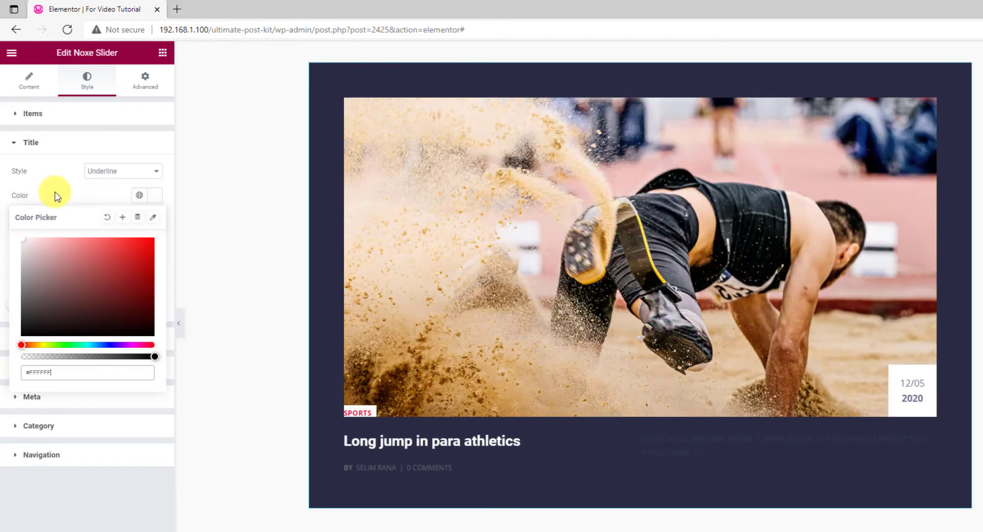
pyautogui.click(54, 193)
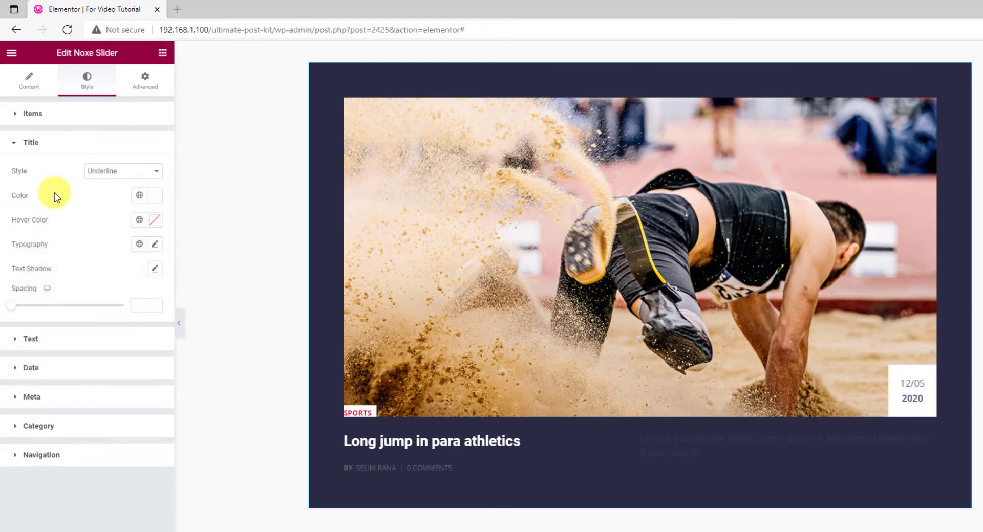
# Step: Set the post title's hover color to a bright mint green
pyautogui.click(154, 225)
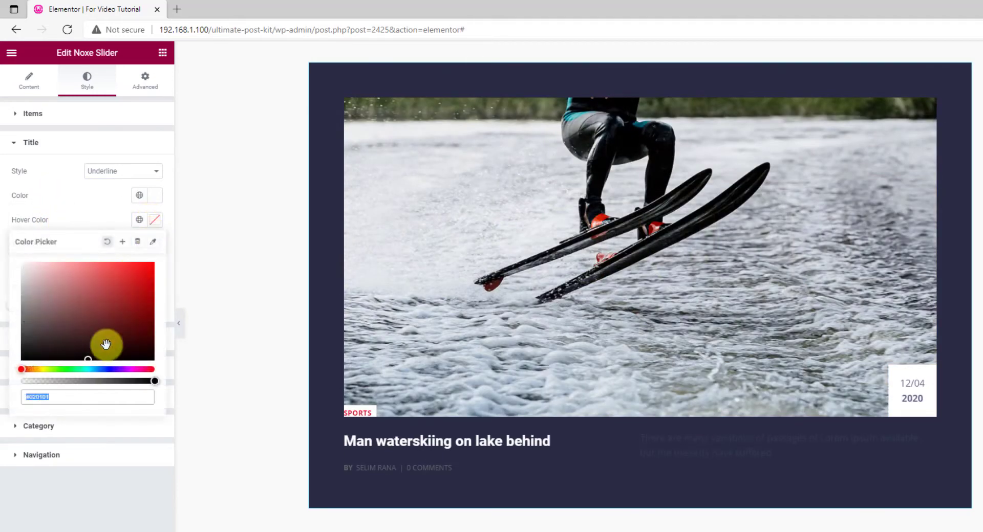
pyautogui.click(88, 372)
pyautogui.click(82, 369)
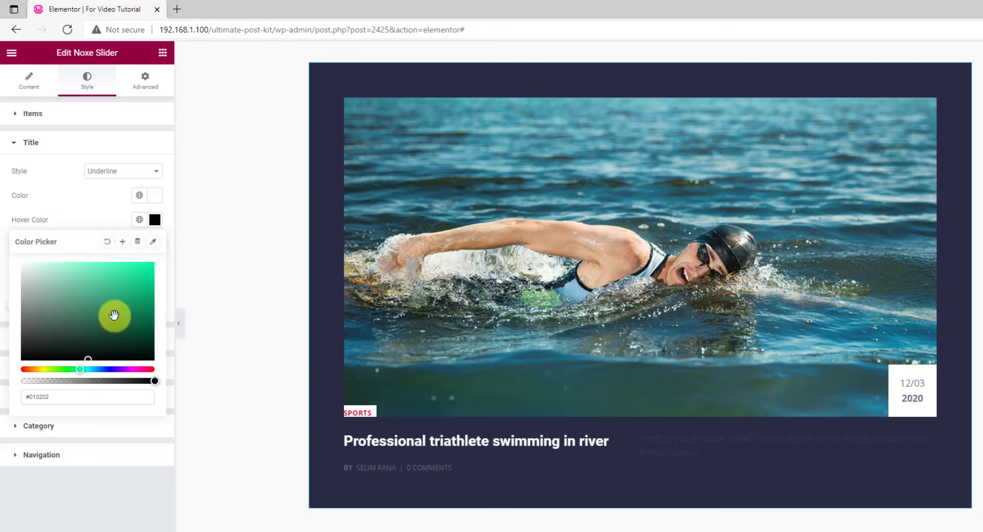
pyautogui.click(152, 270)
pyautogui.click(100, 215)
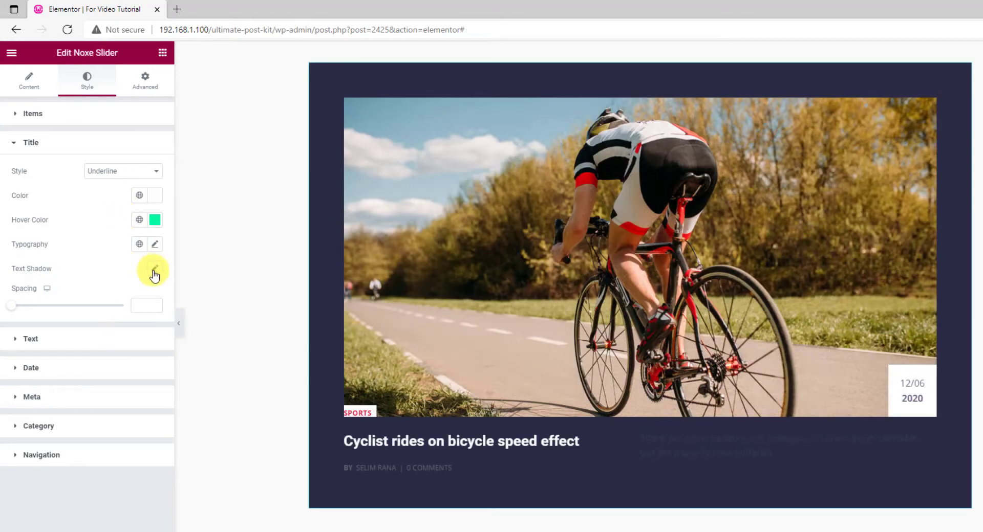
# Step: Set the title typography to the Montserrat family, 24 px size and Uppercase transform
pyautogui.click(154, 244)
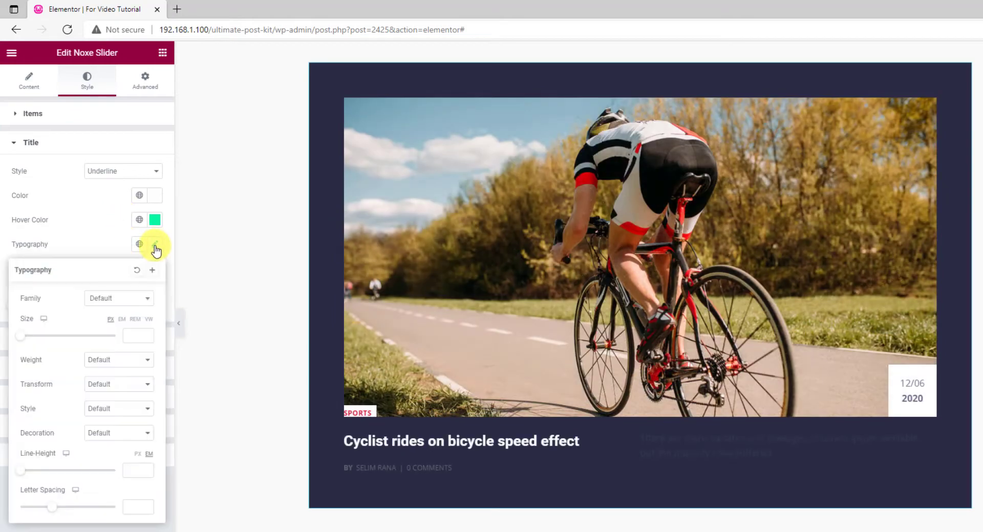
pyautogui.click(118, 300)
pyautogui.write('mont')
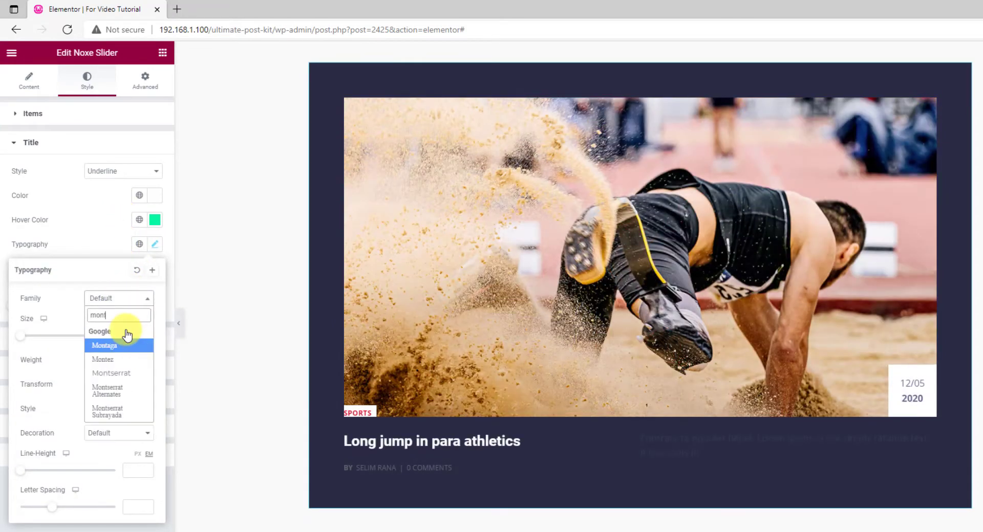
pyautogui.click(114, 373)
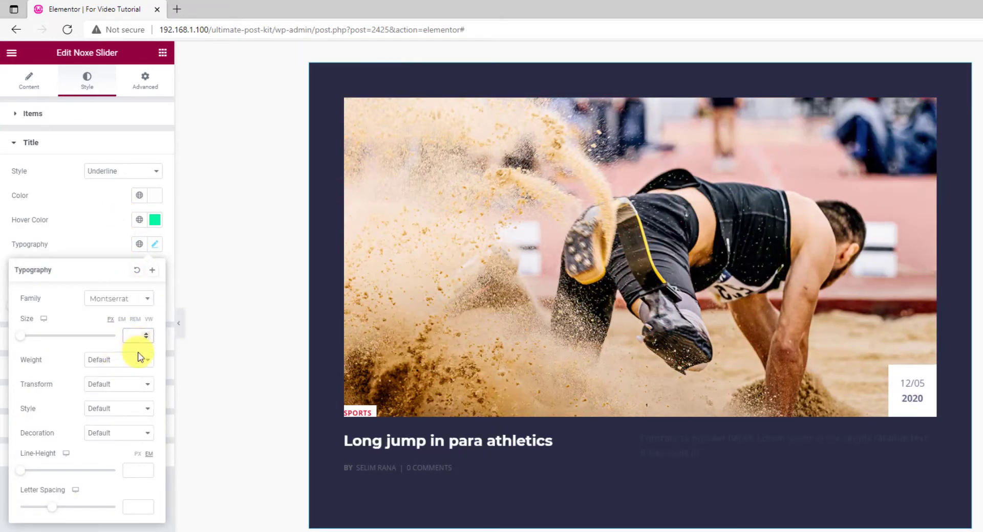
pyautogui.click(131, 336)
pyautogui.write('24')
pyautogui.click(104, 385)
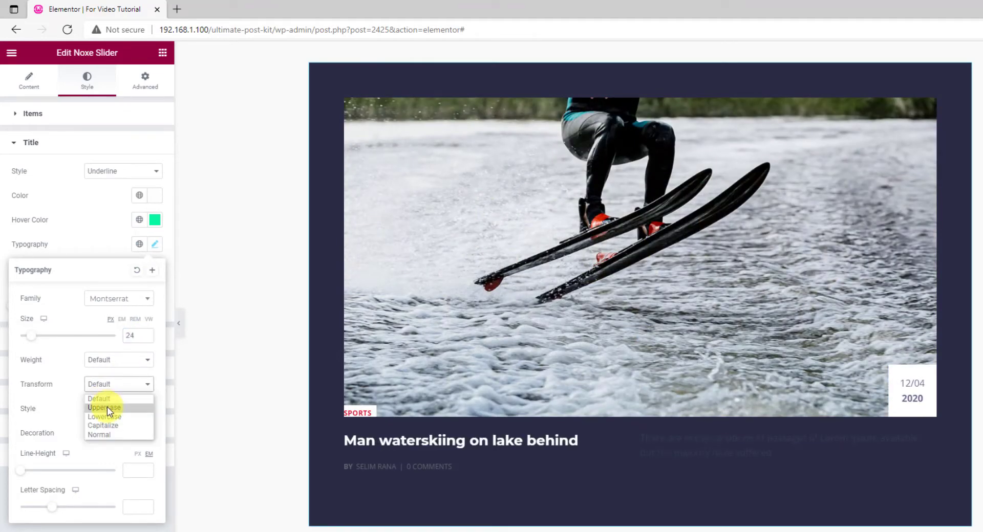
pyautogui.click(106, 407)
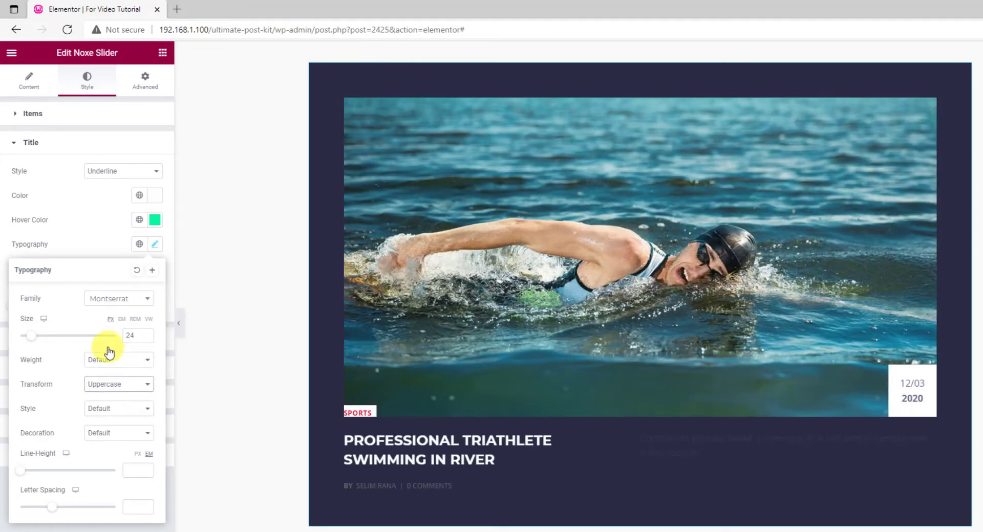
pyautogui.click(98, 248)
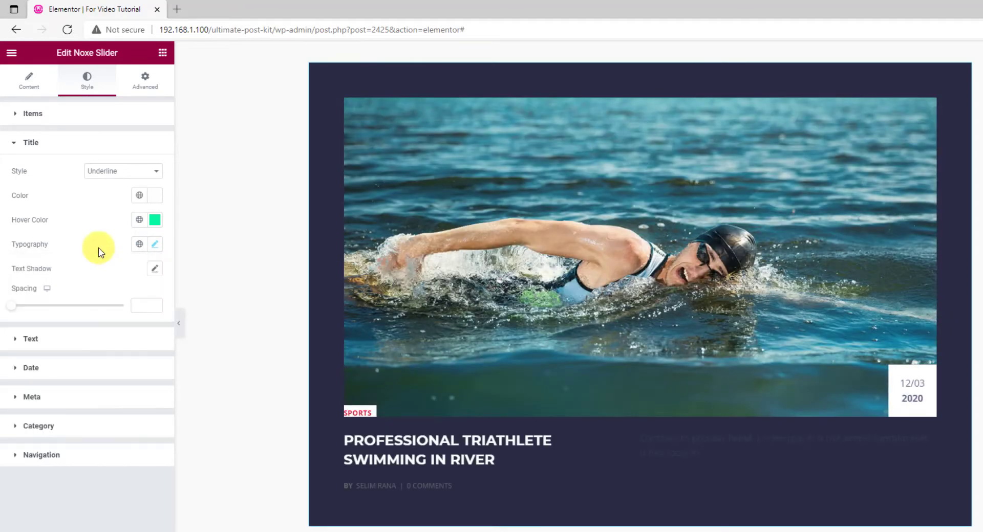
# Step: Look over the title style options, keep Underline, and set the title spacing to 6
pyautogui.click(120, 171)
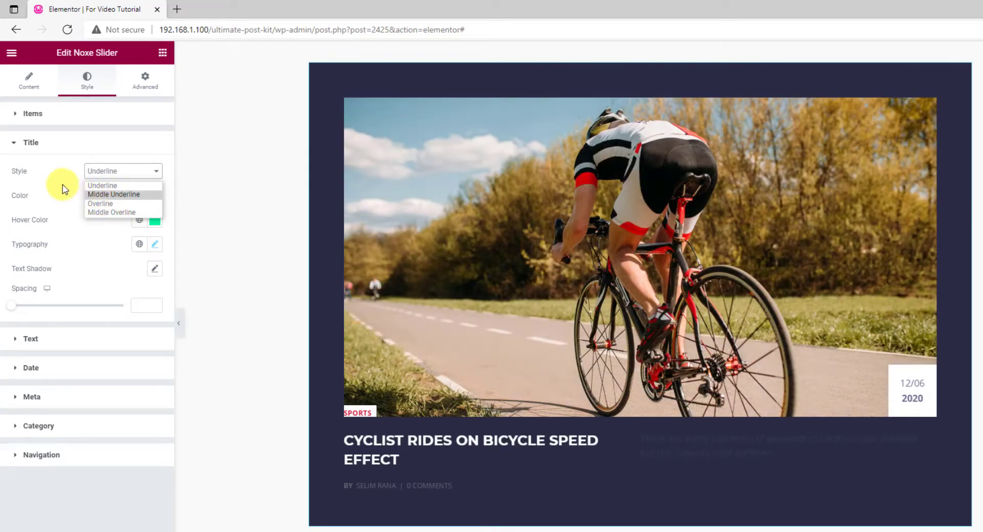
pyautogui.click(65, 189)
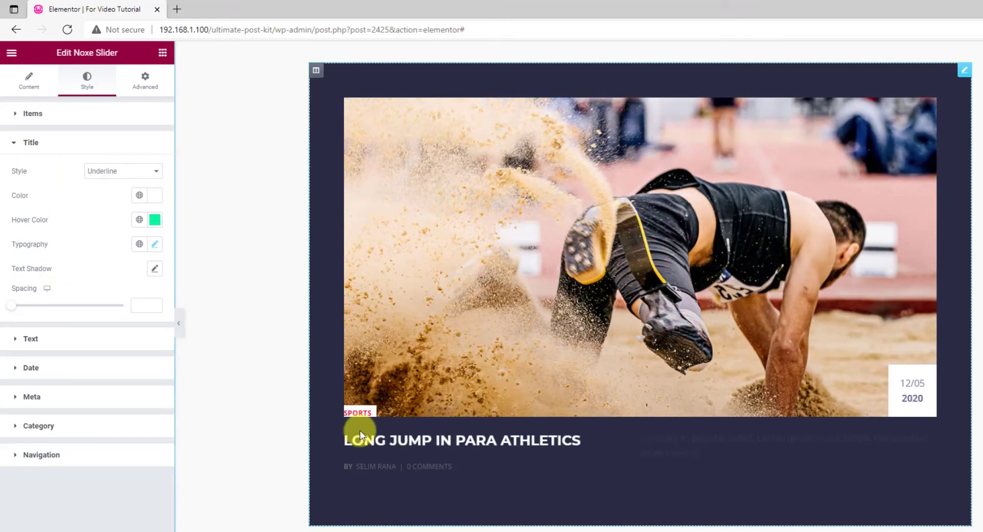
pyautogui.moveTo(18, 306)
pyautogui.mouseDown()
pyautogui.moveTo(45, 311)
pyautogui.moveTo(18, 318)
pyautogui.moveTo(26, 313)
pyautogui.mouseUp()
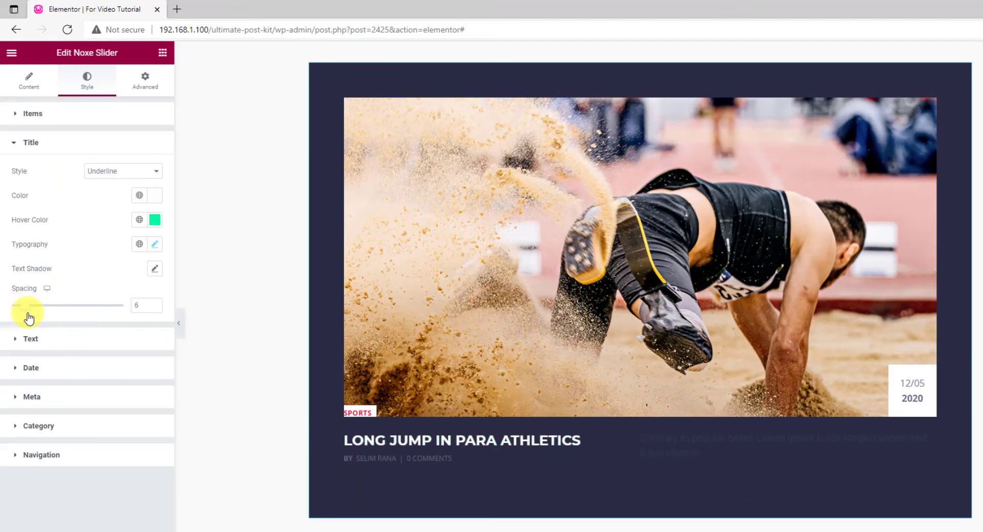
# Step: Clear the title's spacing value and set the excerpt text color to white, #FFFFFF
pyautogui.moveTo(142, 306); pyautogui.dragTo(132, 309)
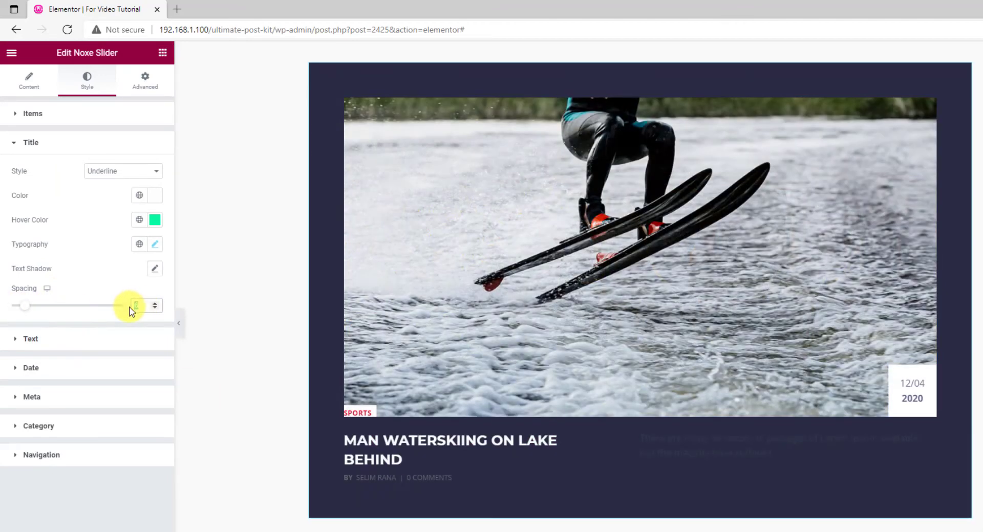
pyautogui.press('BackSpace')
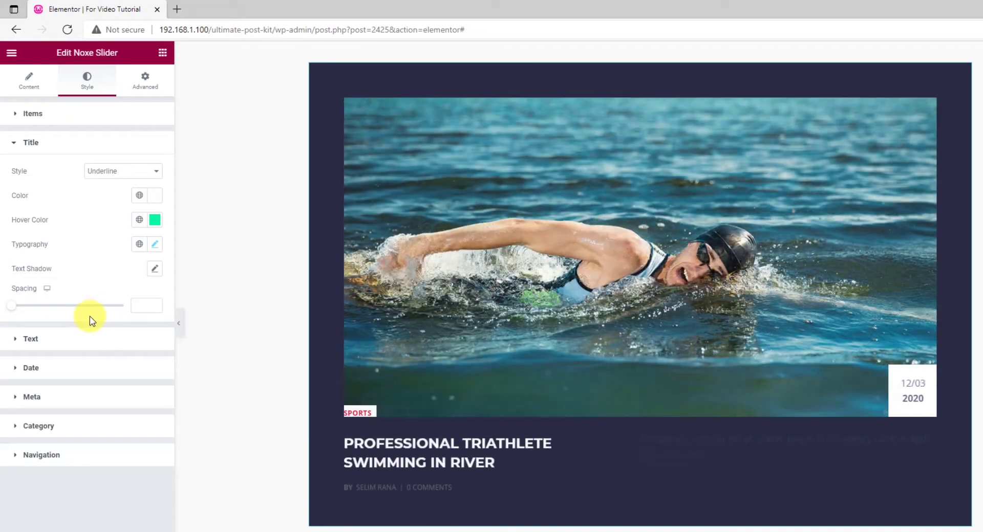
pyautogui.click(41, 341)
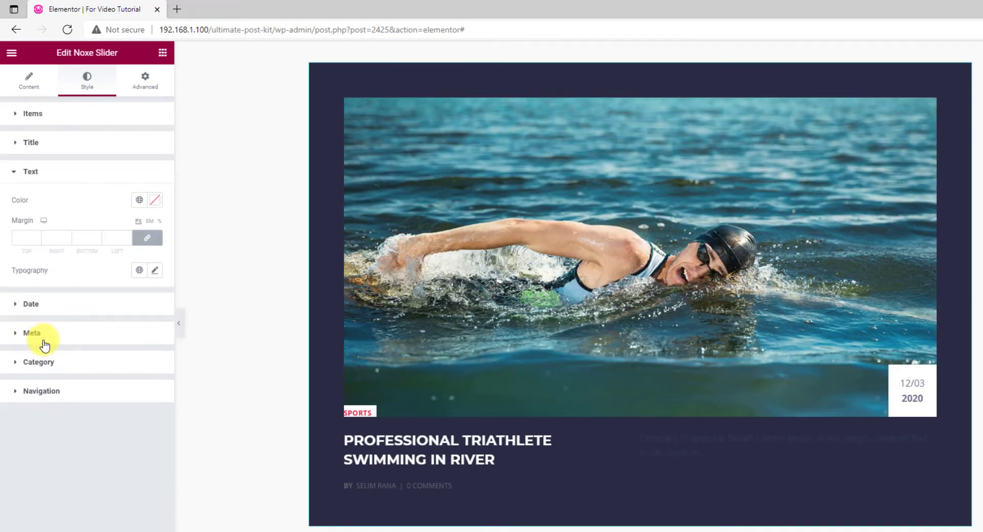
pyautogui.click(155, 201)
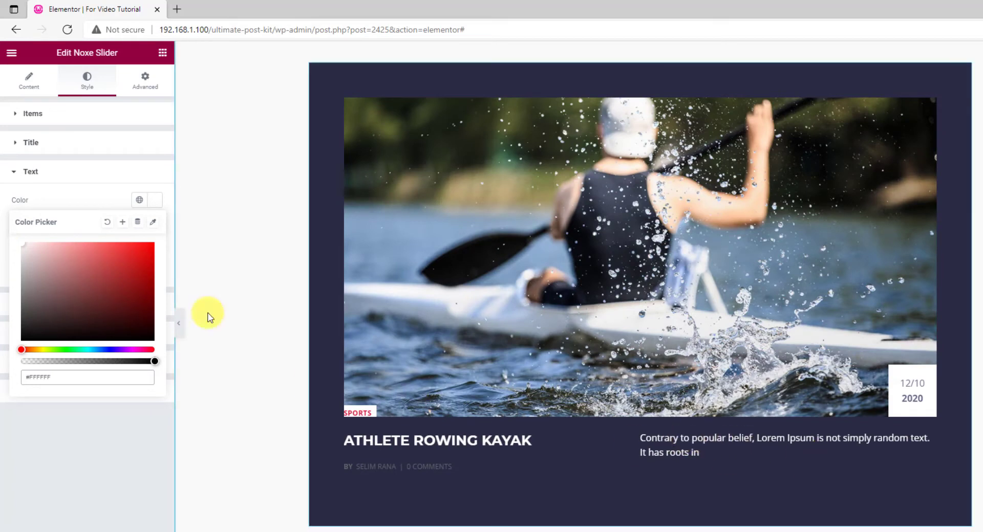
pyautogui.click(102, 198)
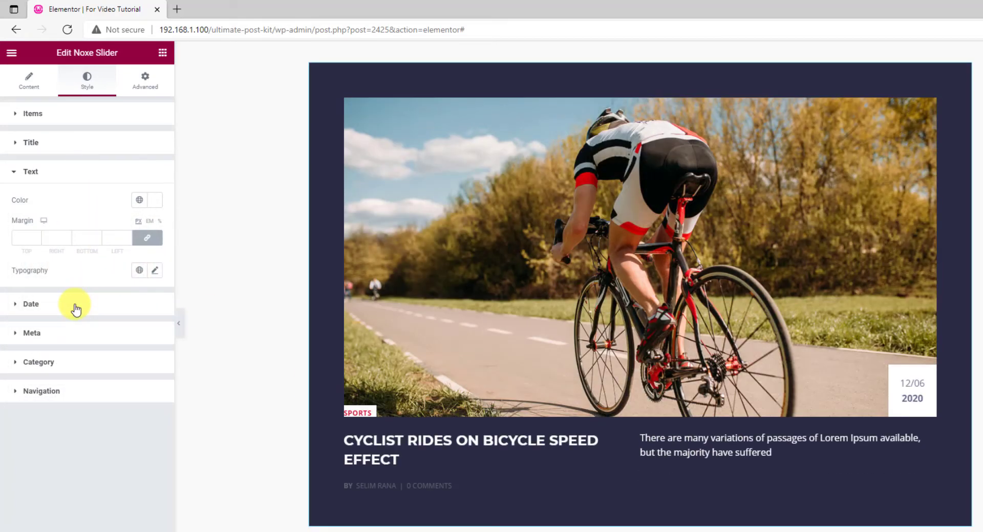
# Step: Give the date badge a classic dark navy background and white text
pyautogui.click(76, 307)
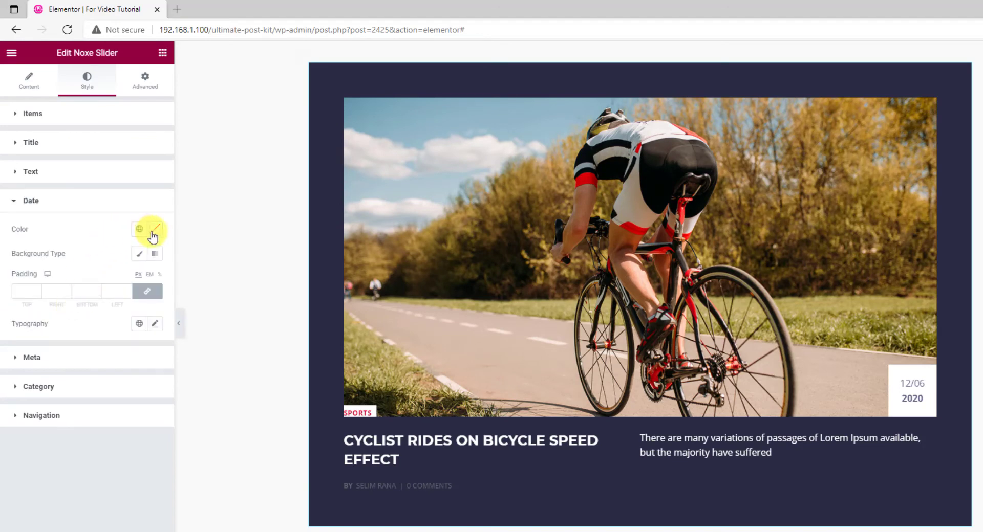
pyautogui.click(139, 254)
pyautogui.click(155, 278)
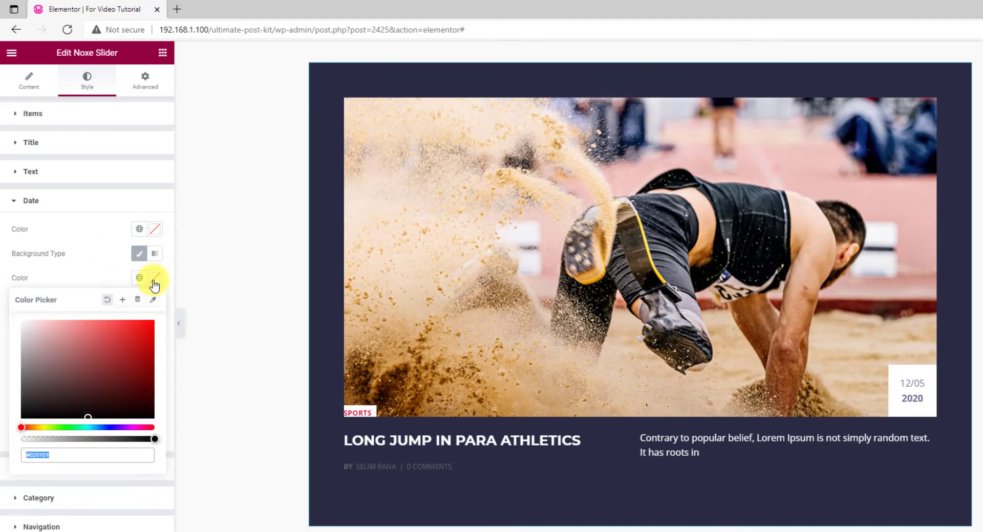
pyautogui.click(105, 278)
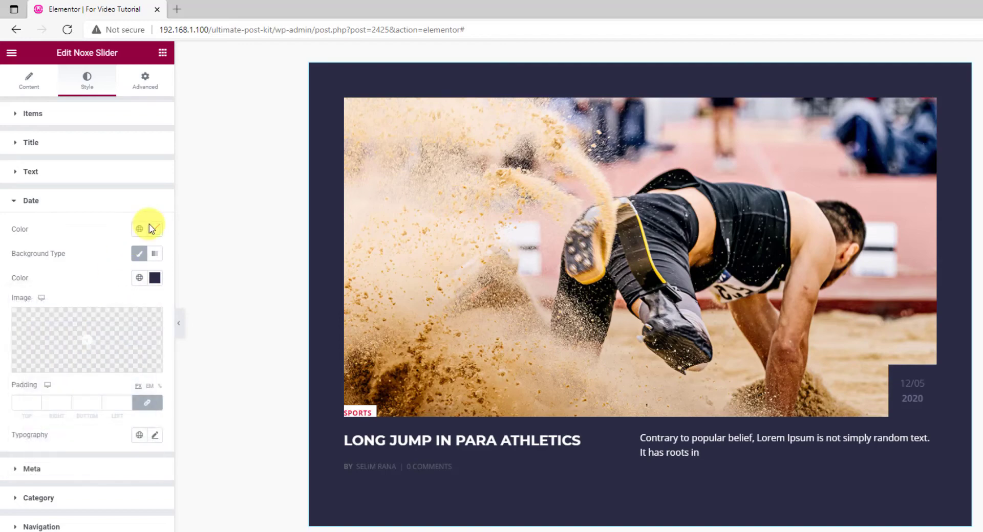
pyautogui.click(153, 229)
pyautogui.click(74, 230)
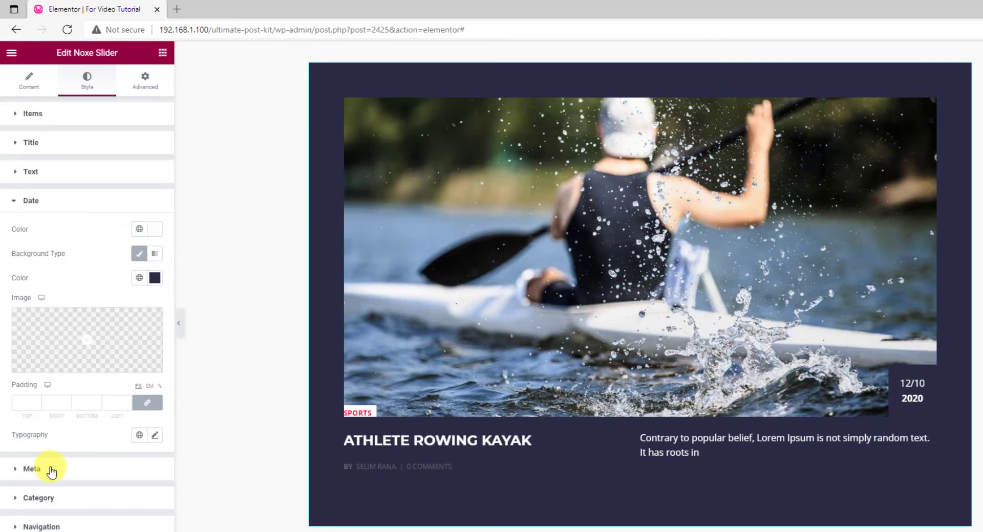
# Step: Set the meta text color to white, #FFFFFF, with reduced opacity
pyautogui.click(49, 469)
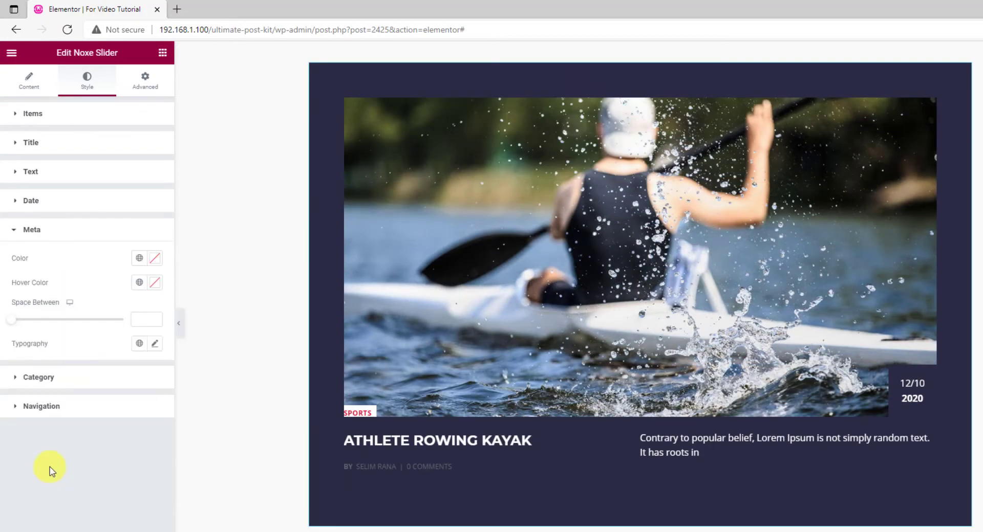
pyautogui.click(155, 258)
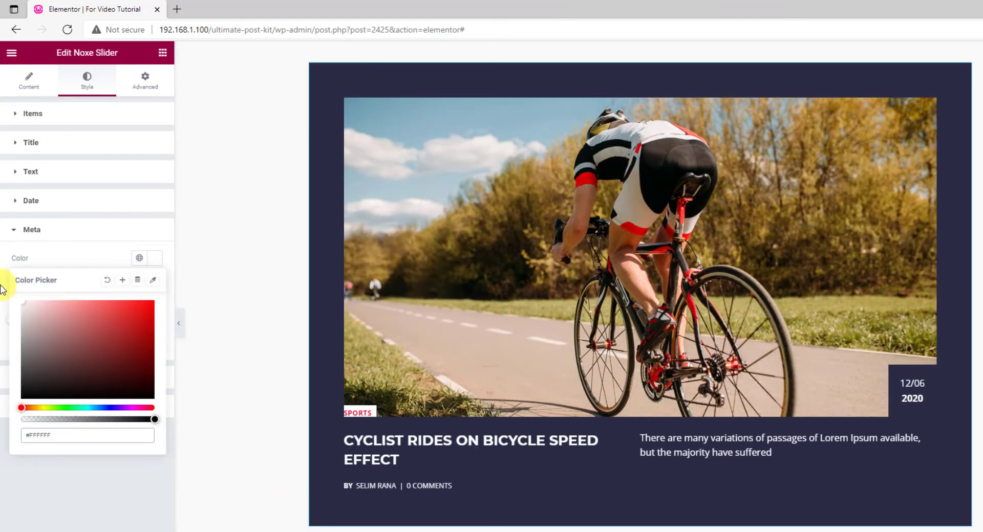
pyautogui.moveTo(155, 419); pyautogui.dragTo(102, 422)
pyautogui.click(85, 262)
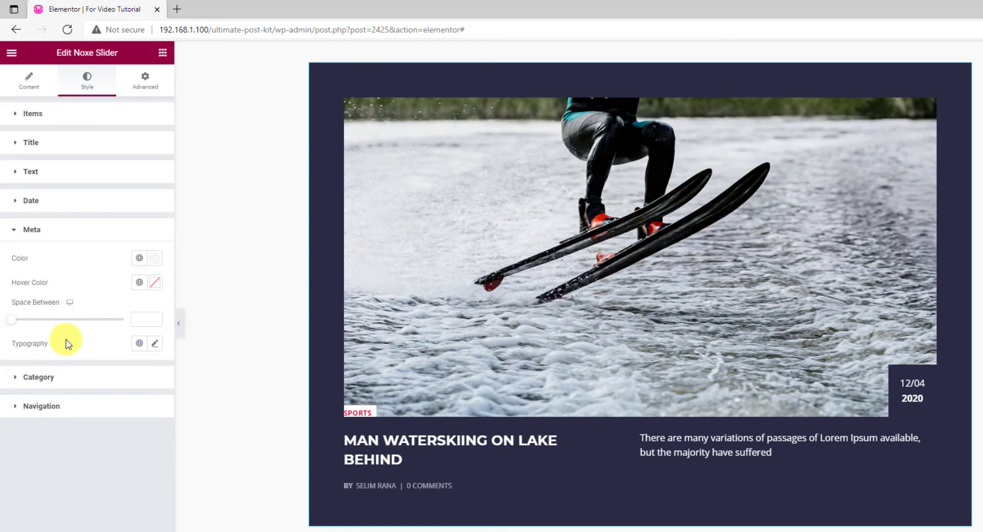
# Step: Give the category badge a classic background in dark navy, #2B2D42
pyautogui.click(52, 383)
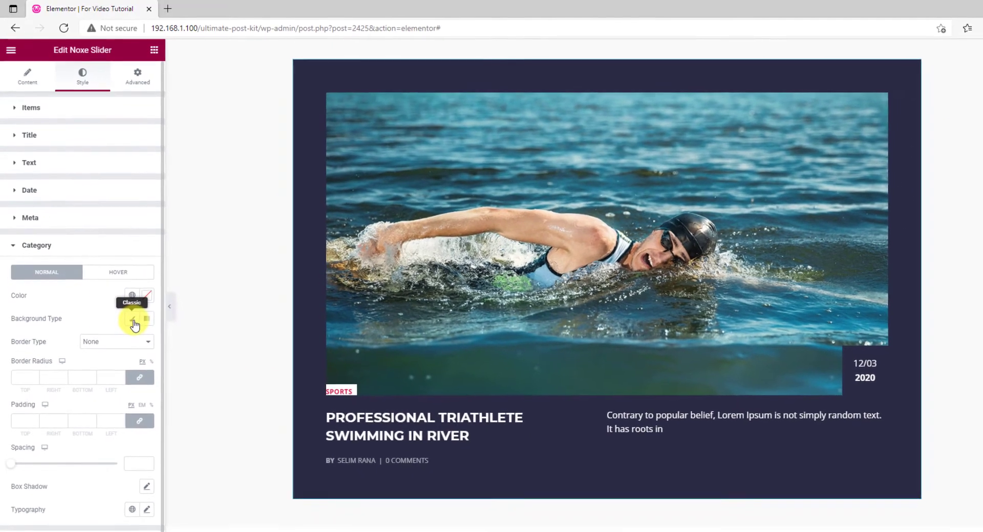
pyautogui.click(139, 337)
pyautogui.click(147, 340)
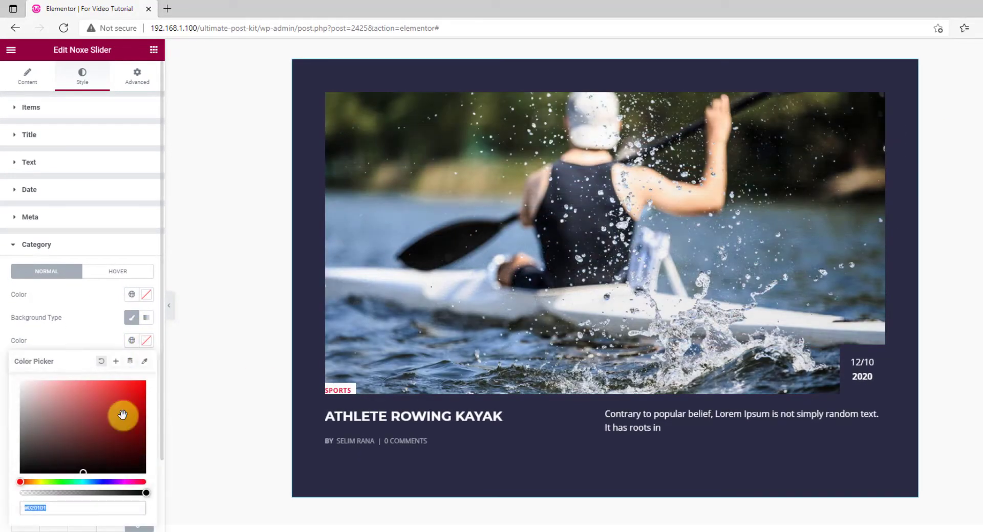
pyautogui.click(70, 509)
pyautogui.write('#2B2D42')
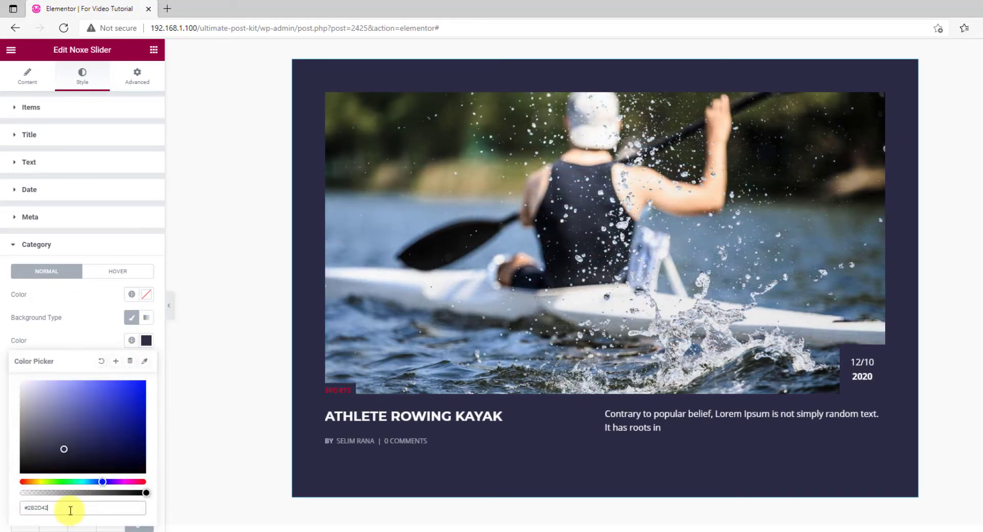
pyautogui.click(83, 342)
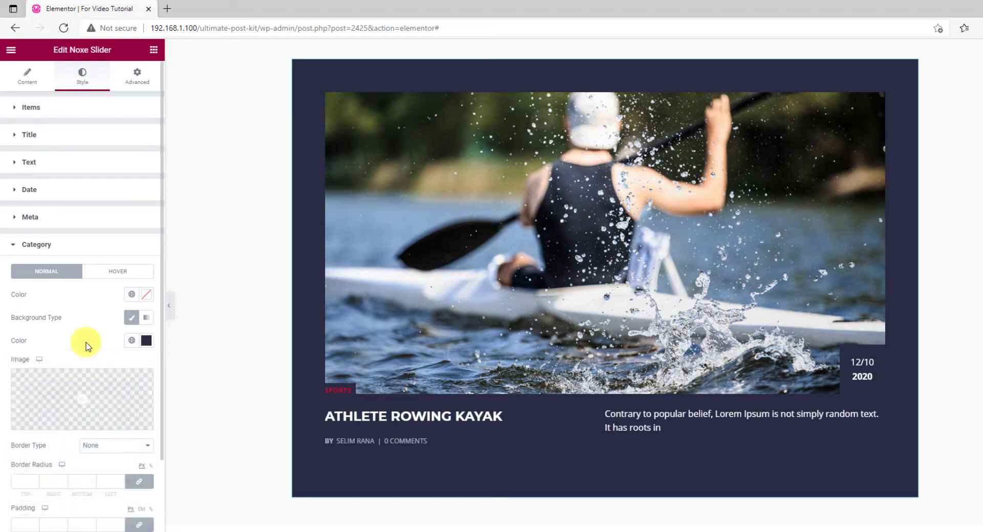
# Step: Set the category text color to white, #FFFFFF, and its padding to 15 px on all sides
pyautogui.click(146, 295)
pyautogui.write('#FFFFFF')
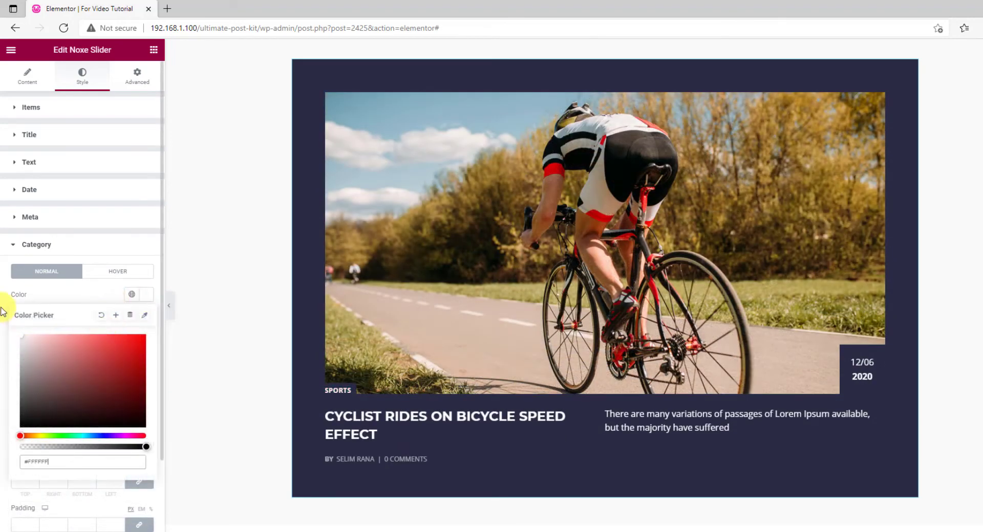
pyautogui.click(79, 293)
pyautogui.scroll(-2, 92, 354)
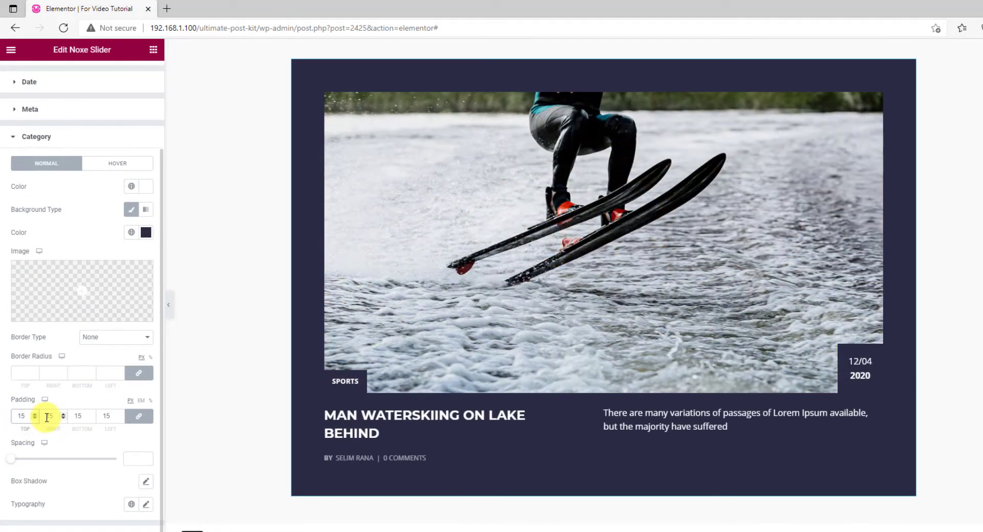
# Step: Set the category typography to the Montserrat font family
pyautogui.click(146, 504)
pyautogui.scroll(-4, 98, 374)
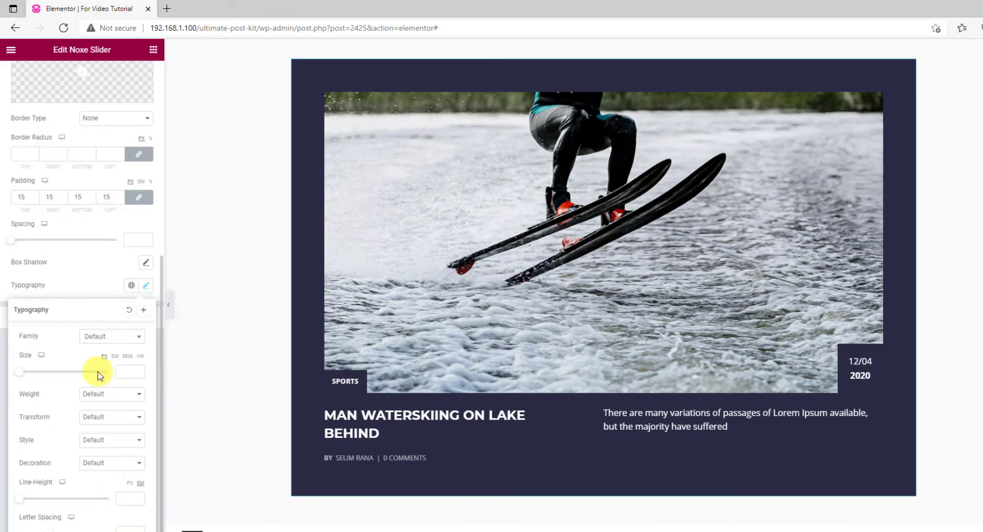
pyautogui.click(112, 337)
pyautogui.write('mont')
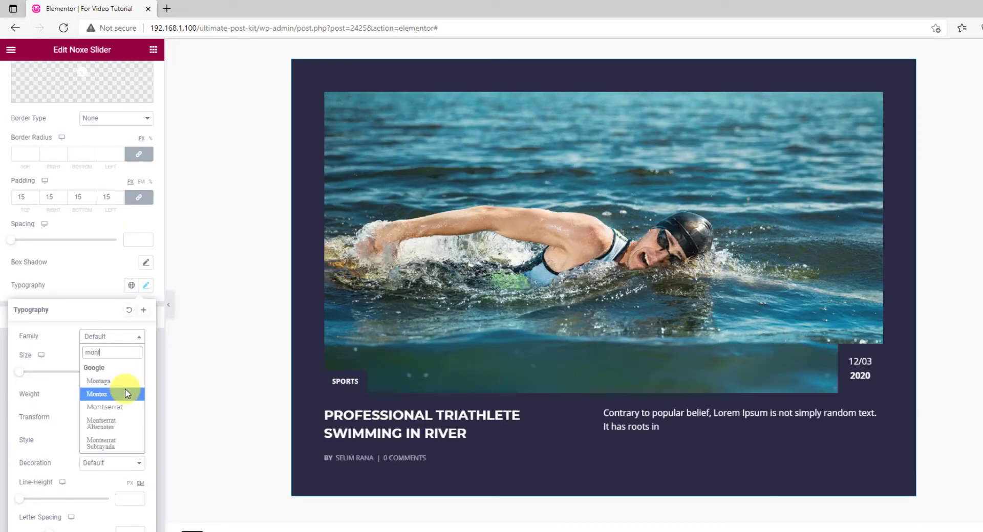
pyautogui.click(125, 407)
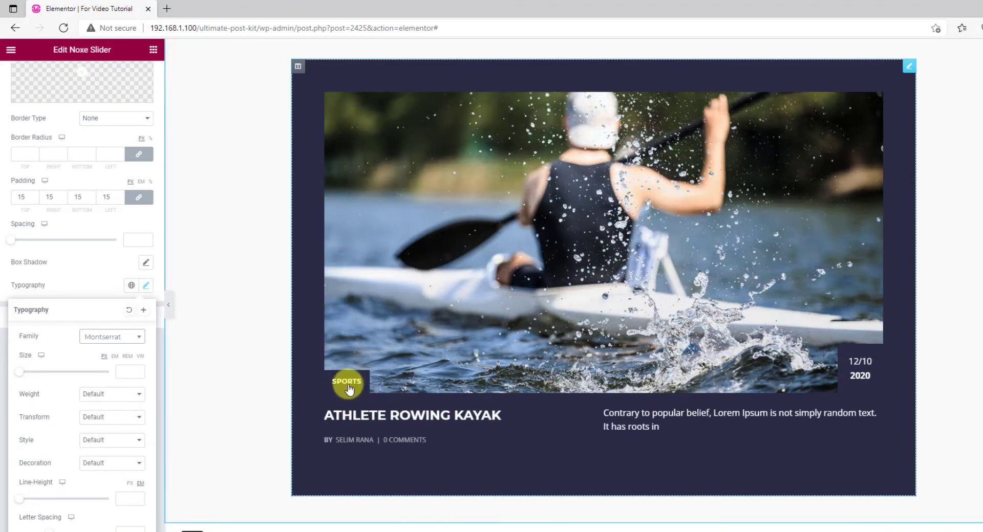
pyautogui.click(94, 288)
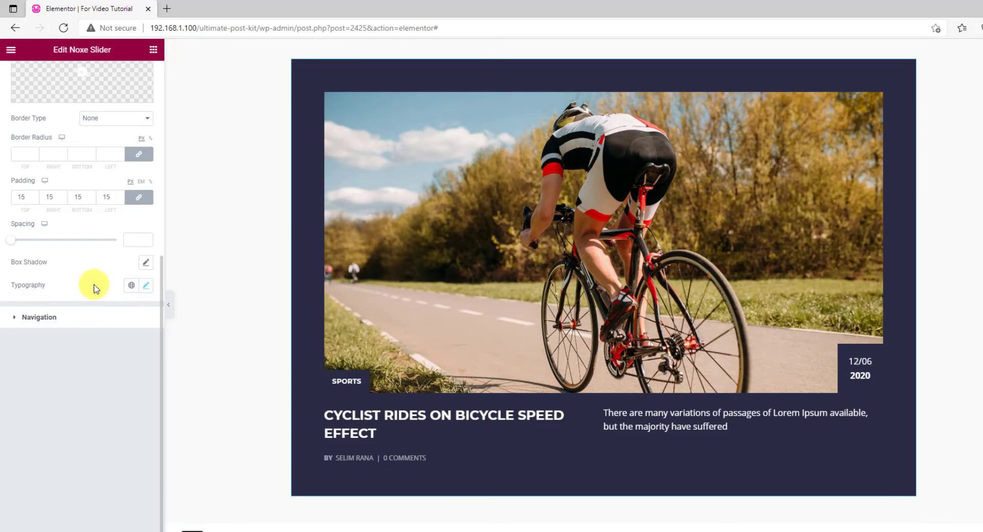
# Step: Set the navigation arrows' color to white, #FFFFFF
pyautogui.click(51, 320)
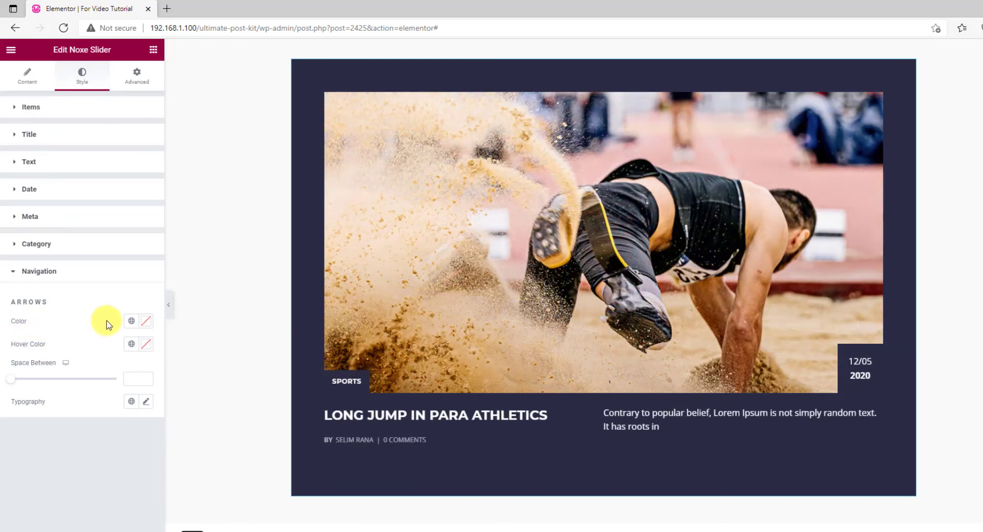
pyautogui.click(146, 323)
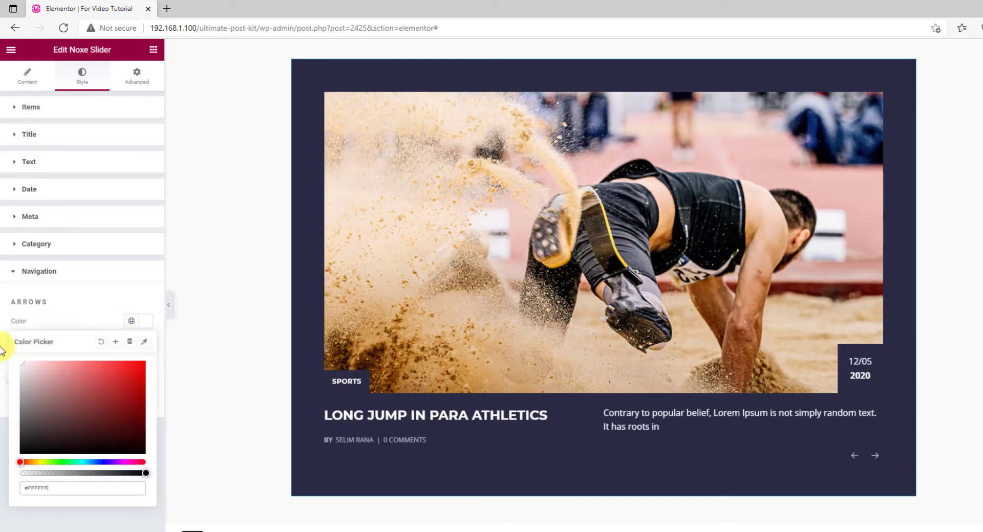
pyautogui.click(66, 322)
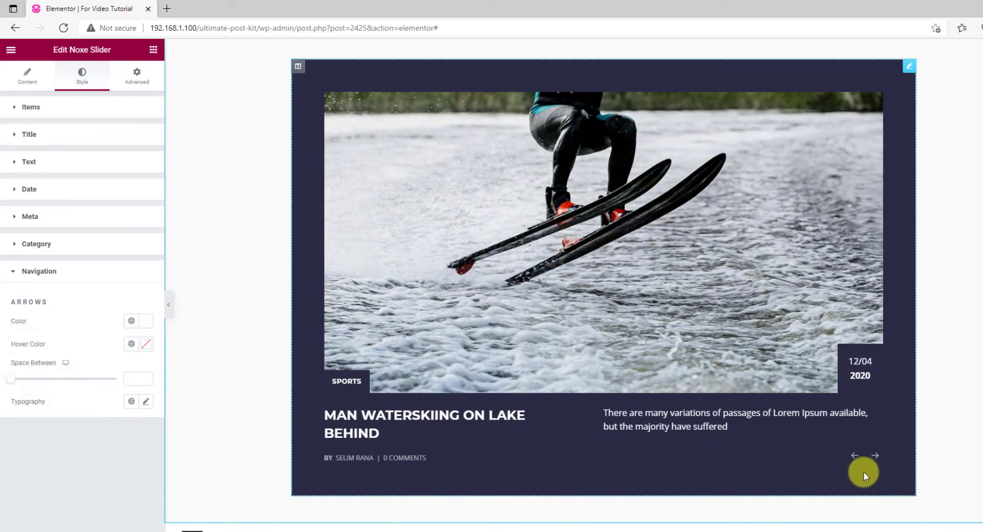
# Step: Set the navigation arrows' hover color to bright green and the space between them to 12
pyautogui.click(146, 348)
pyautogui.click(70, 485)
pyautogui.moveTo(105, 454); pyautogui.dragTo(149, 381)
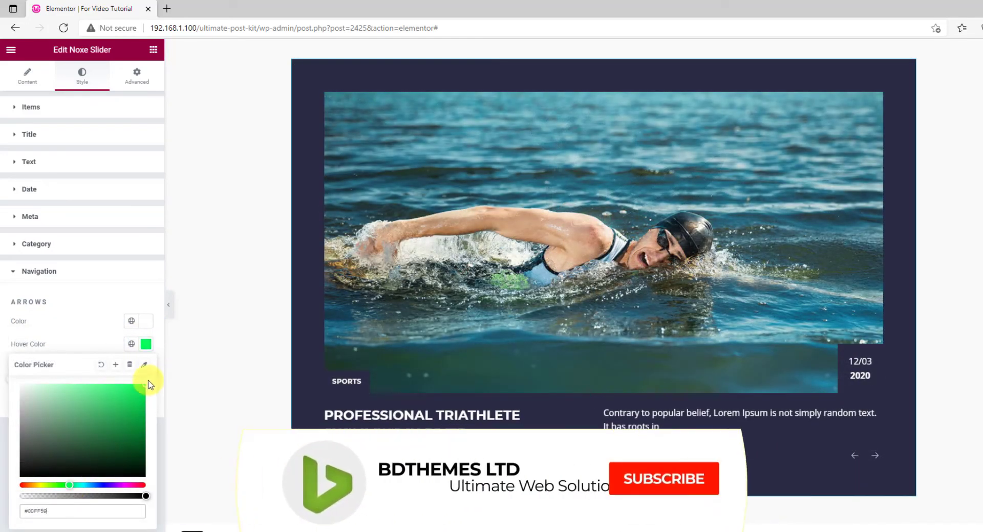
pyautogui.click(95, 340)
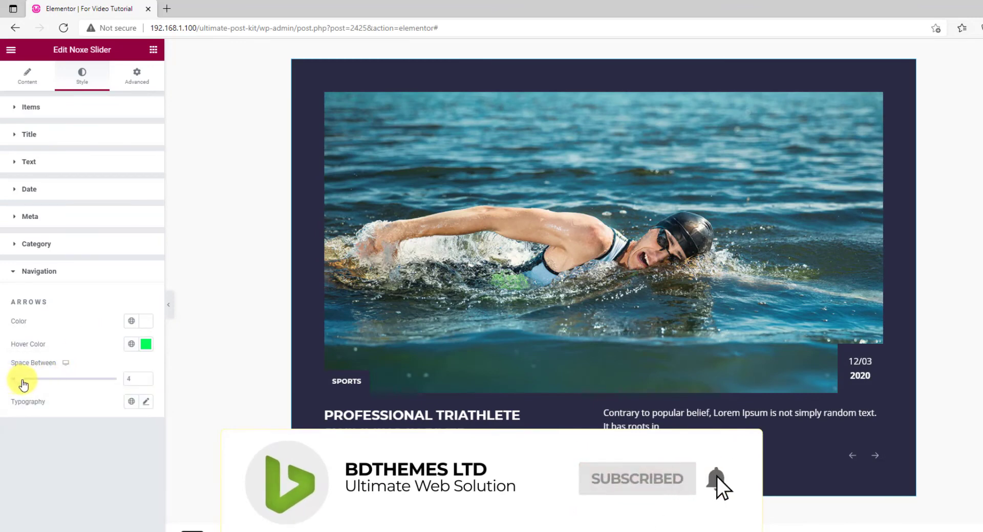
pyautogui.moveTo(23, 384); pyautogui.dragTo(38, 384)
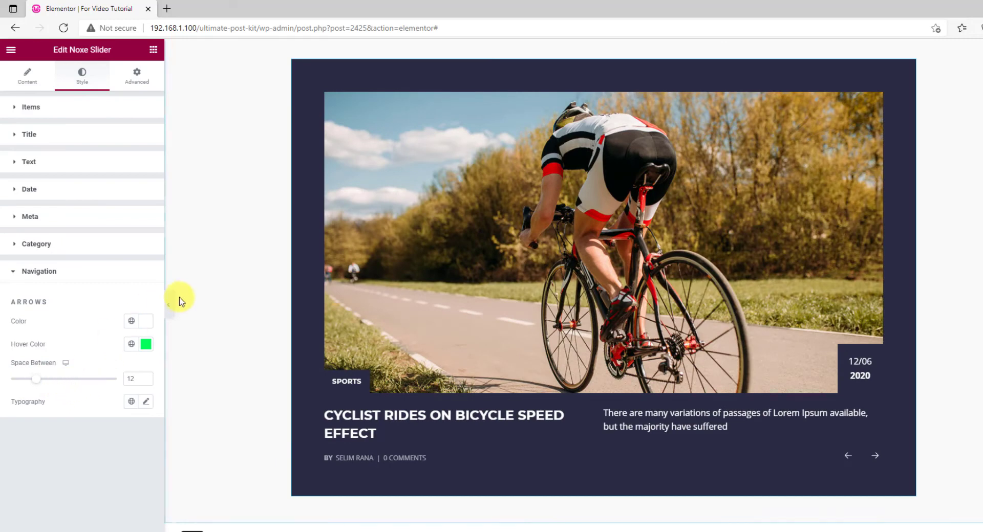
# Step: Preview the slider with the editing panel hidden and advance through its slides with the next arrow
pyautogui.click(169, 306)
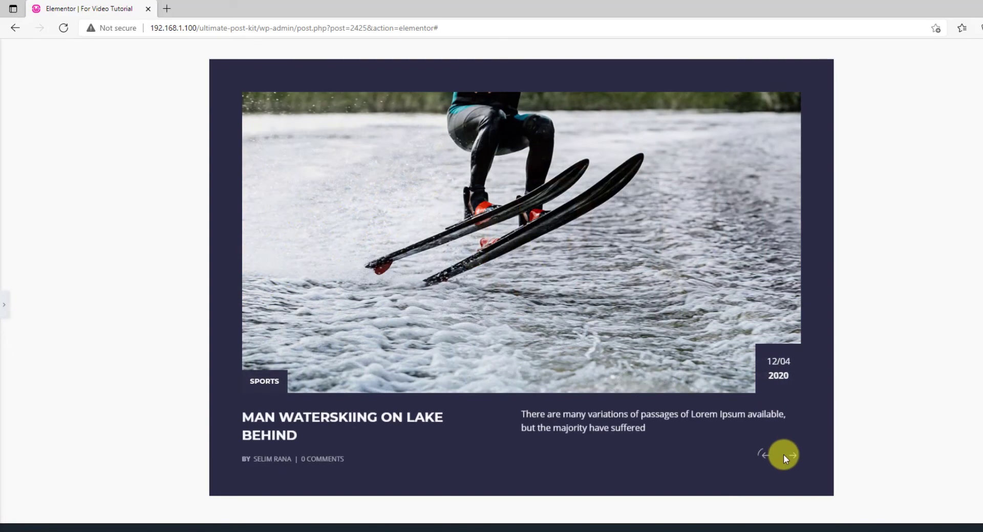
pyautogui.click(795, 456)
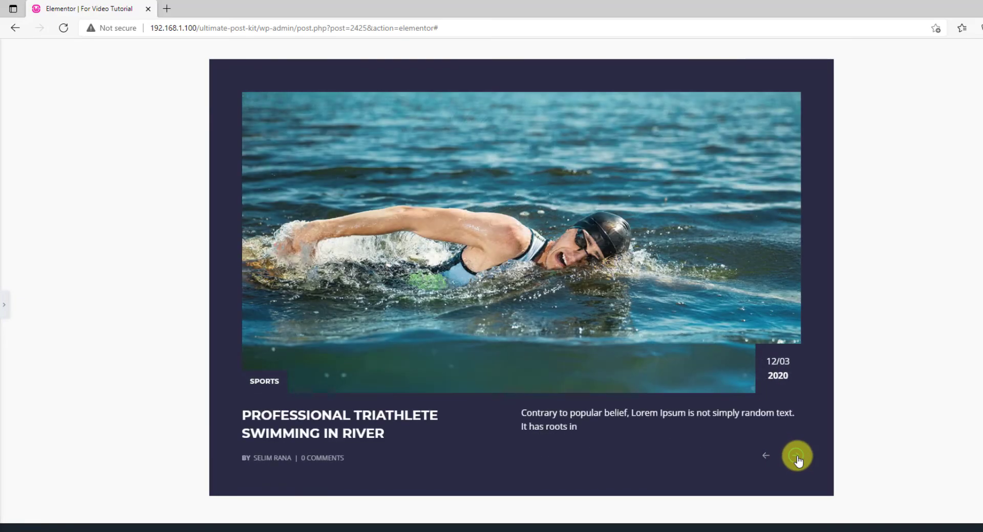
pyautogui.click(797, 456)
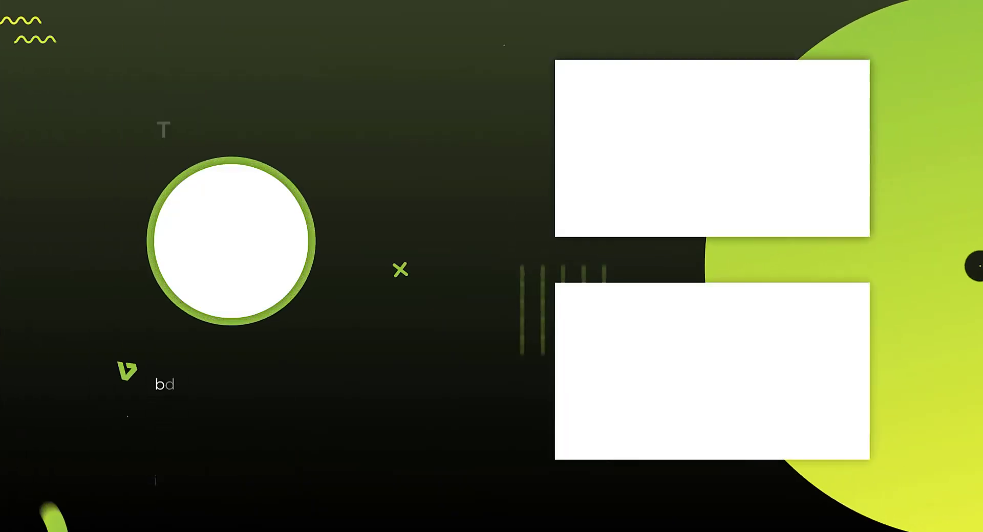